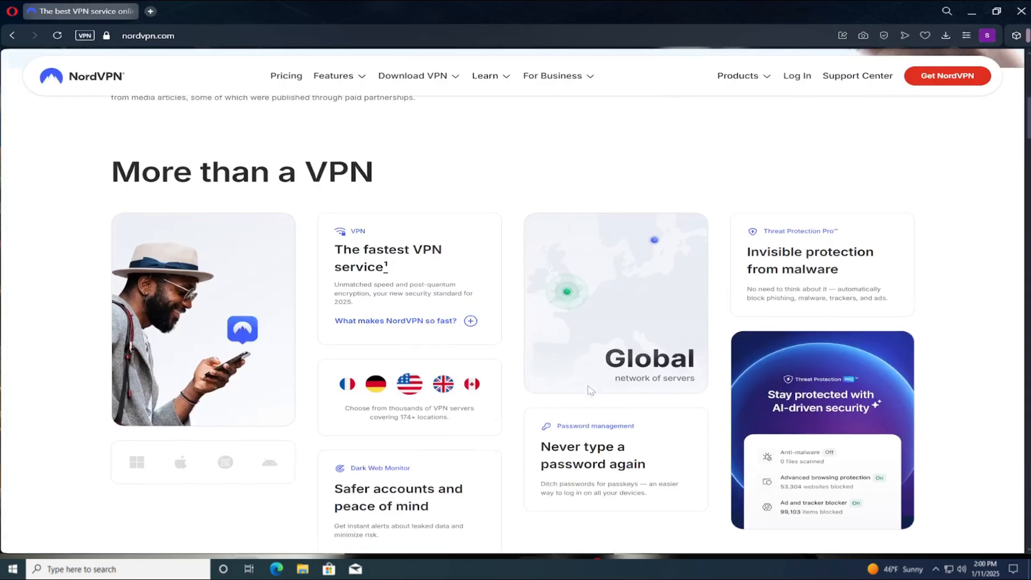
{"action": "scroll", "coordinate": [590, 391], "scroll_direction": "down", "scroll_amount": 1}
Examine the feature sections of the NordVPN home page, from VPN benefits and threat protection to dark web monitoring
{"action": "scroll", "coordinate": [590, 390], "scroll_direction": "up", "scroll_amount": 1}
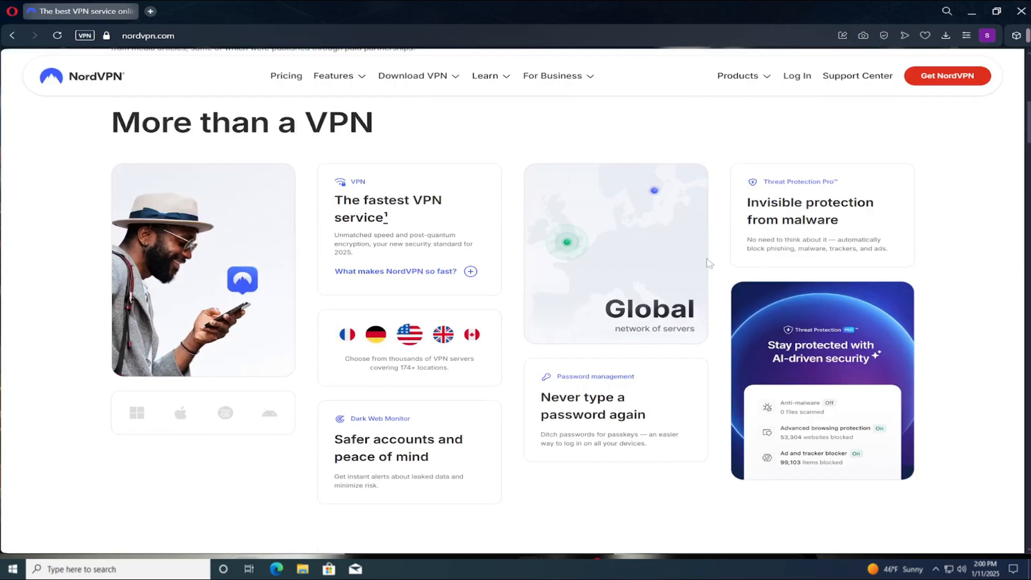
{"action": "scroll", "coordinate": [542, 370], "scroll_direction": "down", "scroll_amount": 8}
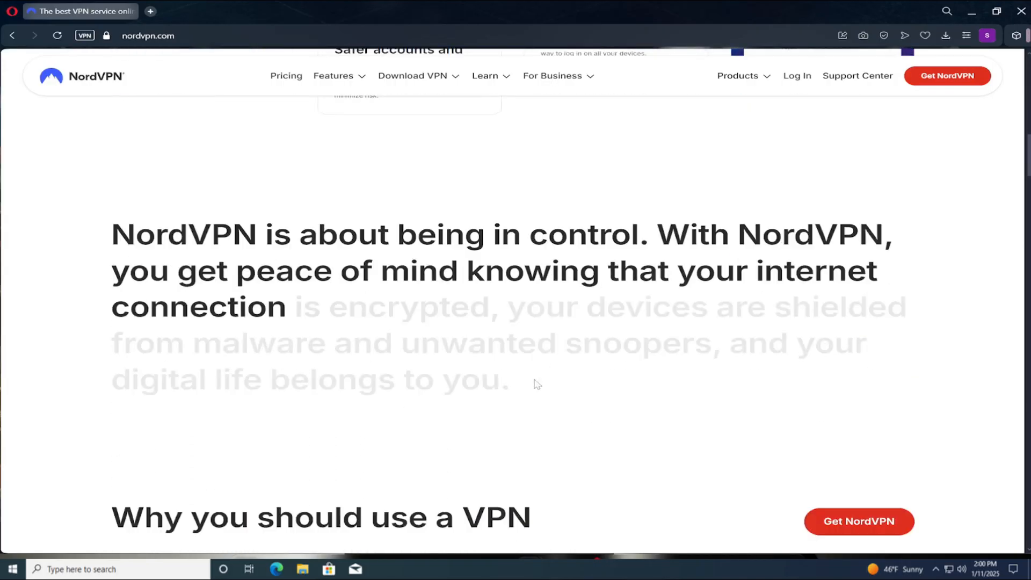
{"action": "scroll", "coordinate": [536, 383], "scroll_direction": "down", "scroll_amount": 4}
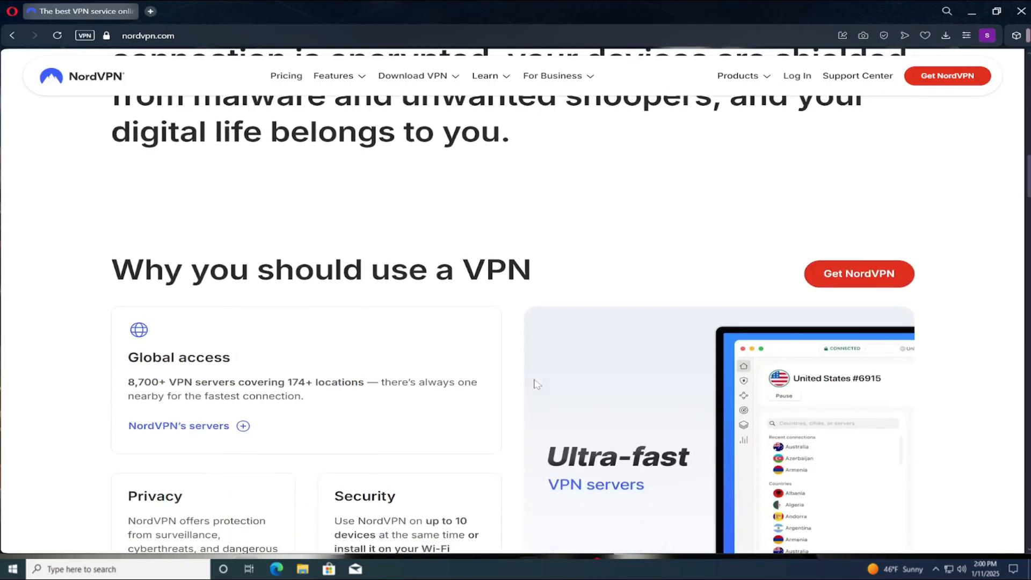
{"action": "scroll", "coordinate": [537, 384], "scroll_direction": "down", "scroll_amount": 1}
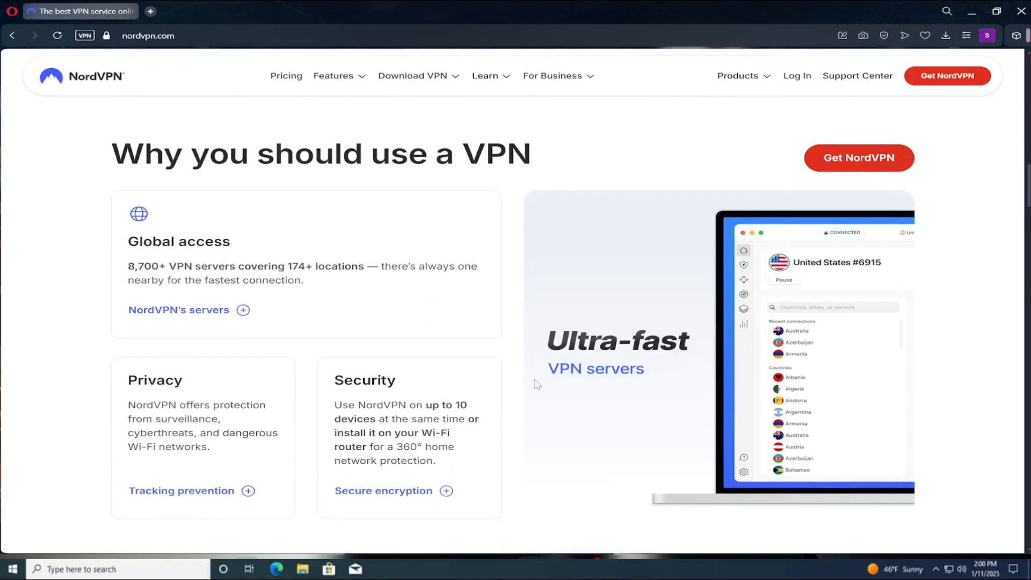
{"action": "scroll", "coordinate": [535, 382], "scroll_direction": "down", "scroll_amount": 7}
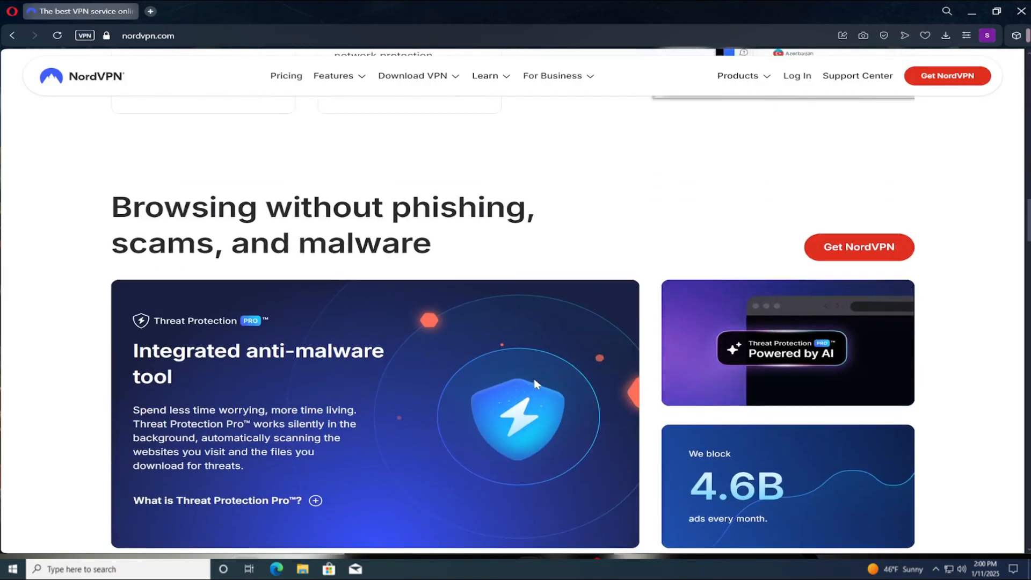
{"action": "scroll", "coordinate": [535, 383], "scroll_direction": "down", "scroll_amount": 1}
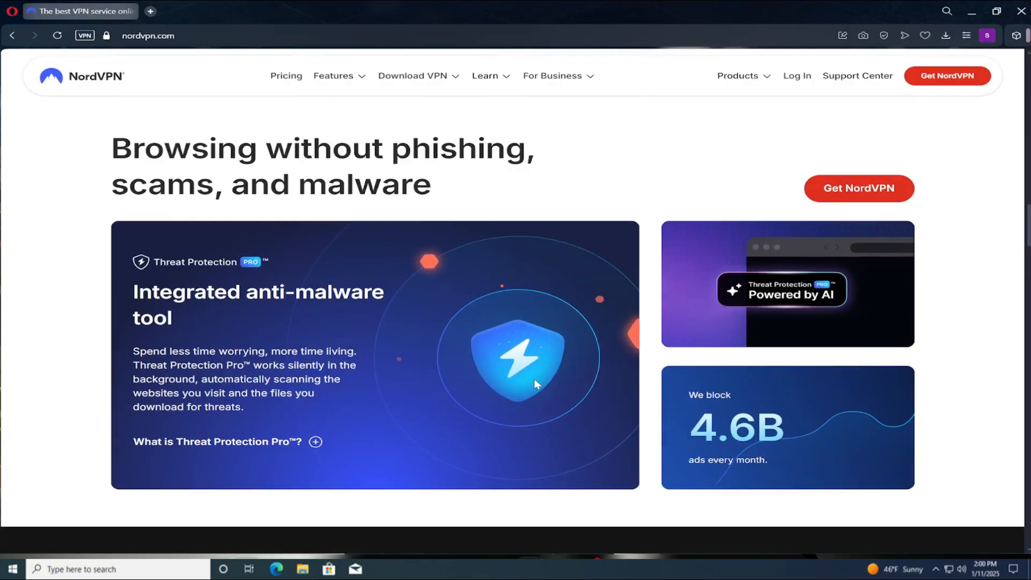
{"action": "scroll", "coordinate": [533, 379], "scroll_direction": "down", "scroll_amount": 8}
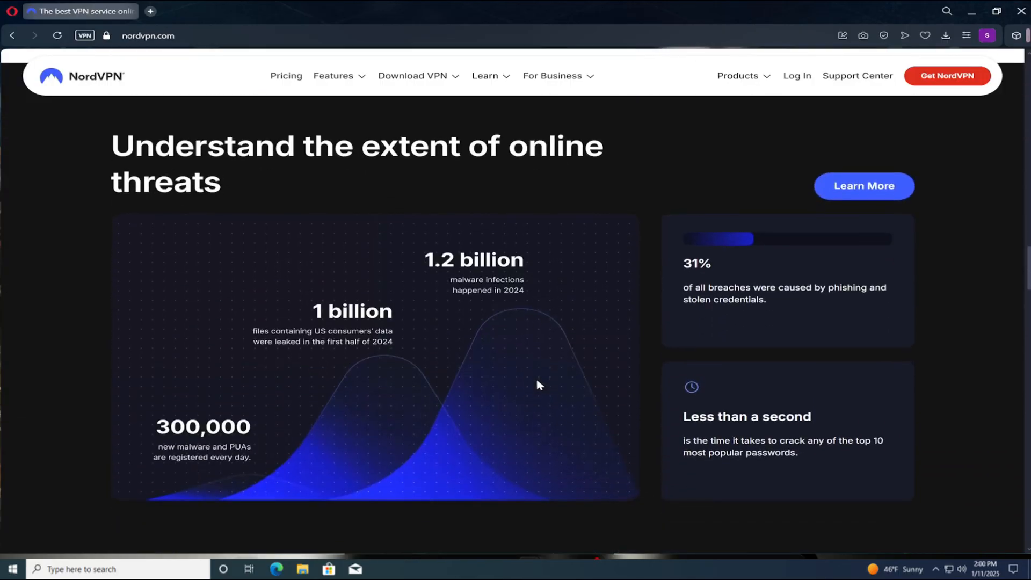
{"action": "scroll", "coordinate": [539, 383], "scroll_direction": "down", "scroll_amount": 8}
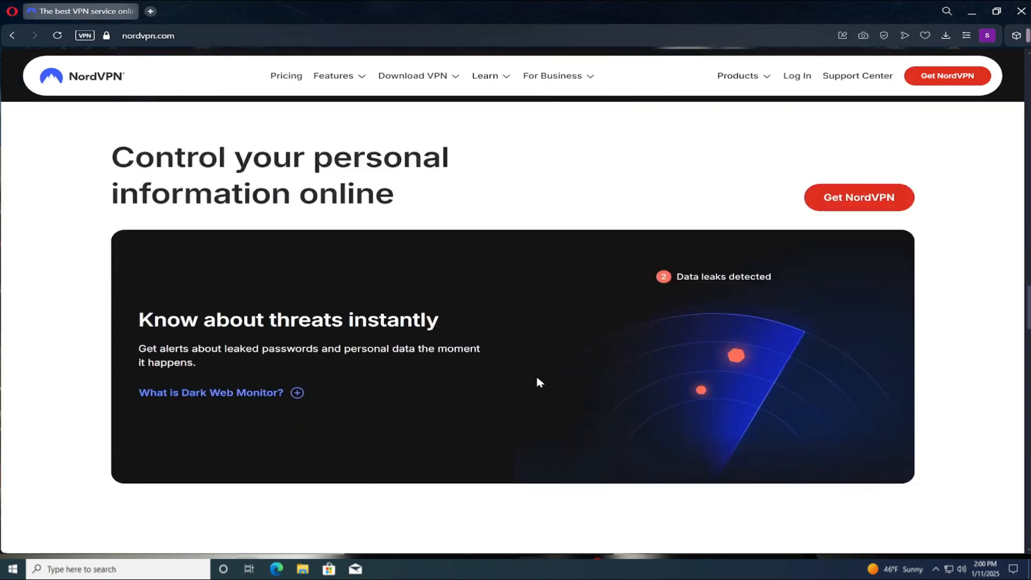
{"action": "scroll", "coordinate": [538, 382], "scroll_direction": "down", "scroll_amount": 8}
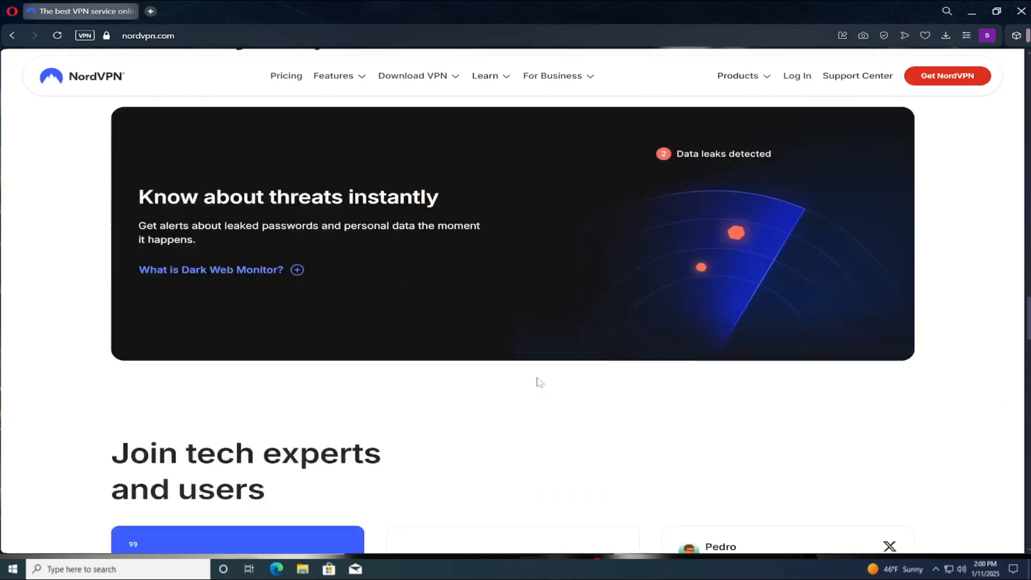
{"action": "scroll", "coordinate": [538, 380], "scroll_direction": "down", "scroll_amount": 10}
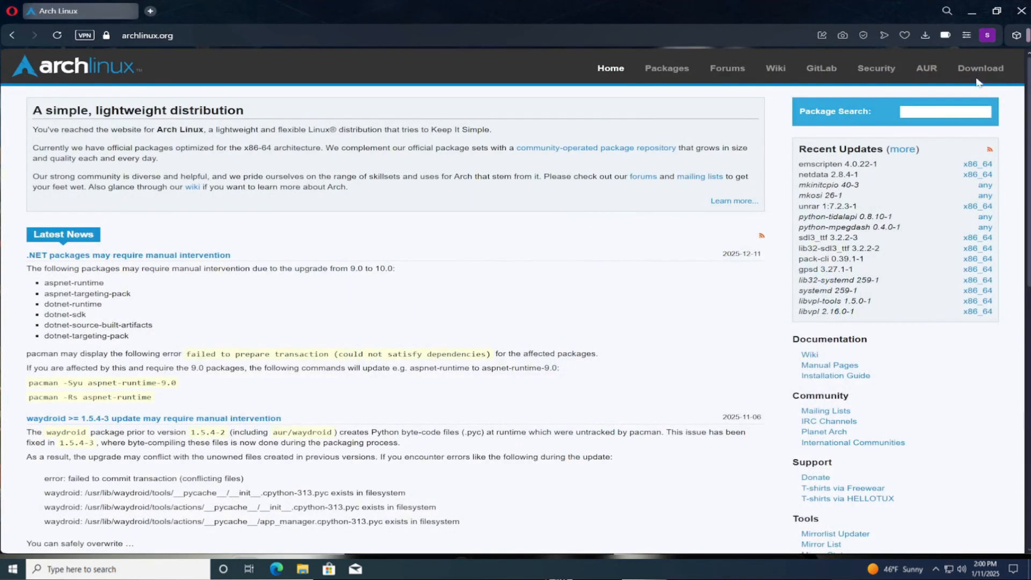
Open the Arch Linux downloads page and go to the worldwide mirror fastly.mirror.pkgbuild.com for the ISO files
{"action": "left_click", "coordinate": [980, 71]}
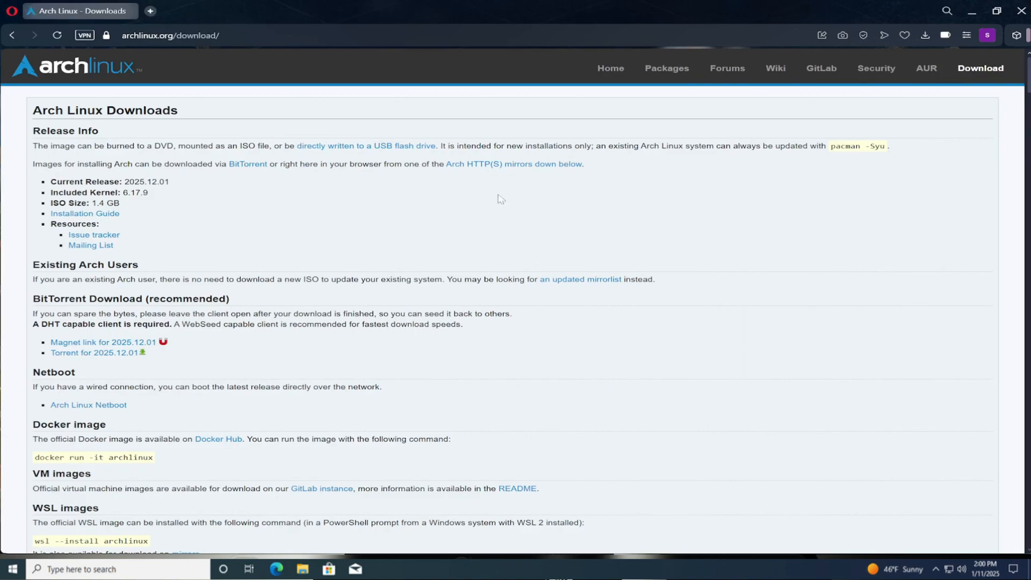
{"action": "scroll", "coordinate": [500, 199], "scroll_direction": "down", "scroll_amount": 5}
{"action": "scroll", "coordinate": [170, 350], "scroll_direction": "down", "scroll_amount": 8}
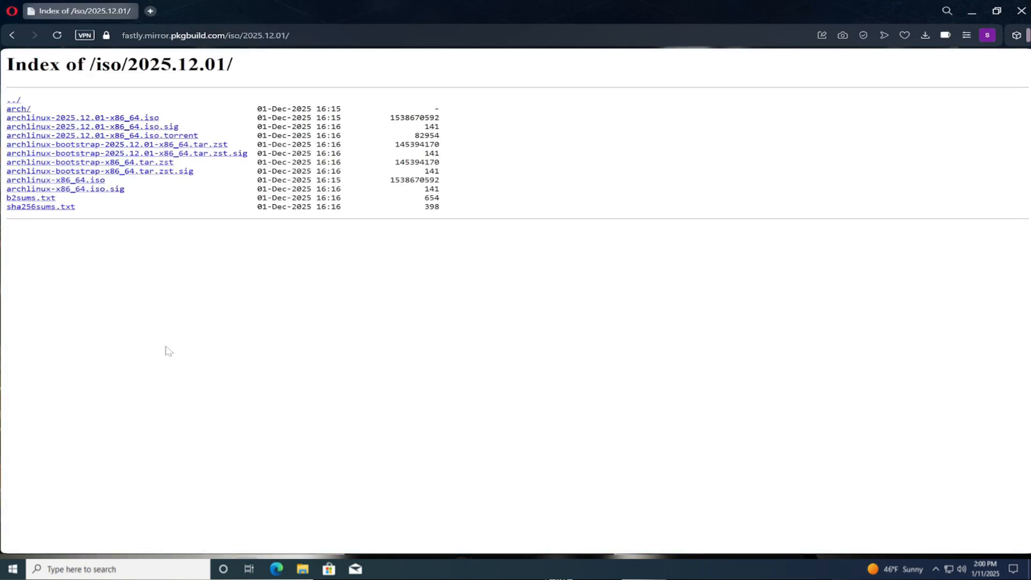
{"action": "left_click", "coordinate": [80, 118]}
Mount the Arch Linux ISO from the Downloads folder in File Explorer and open the properties of its DVD drive
{"action": "right_click", "coordinate": [408, 256]}
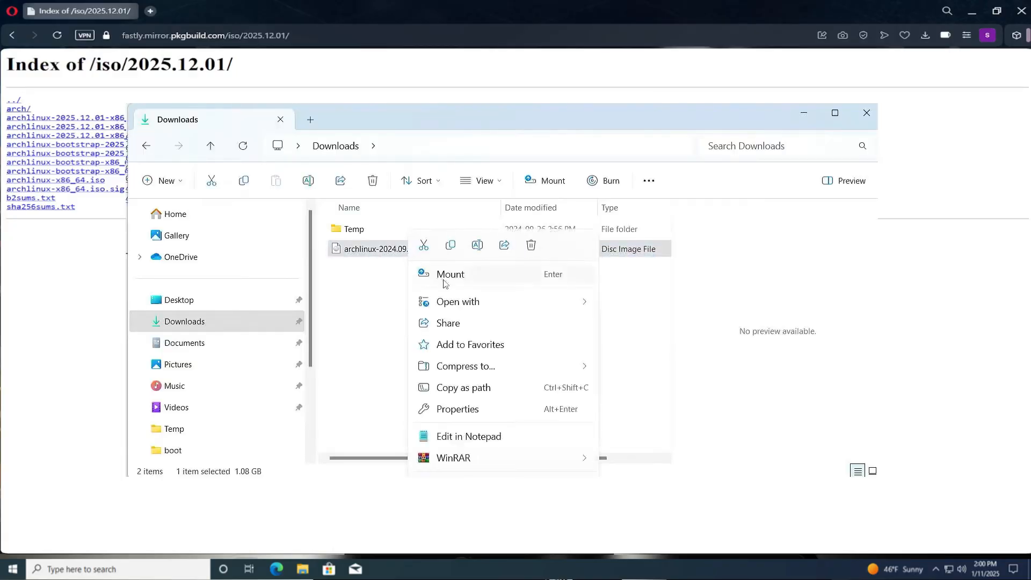
{"action": "left_click", "coordinate": [441, 280]}
{"action": "left_click", "coordinate": [544, 301]}
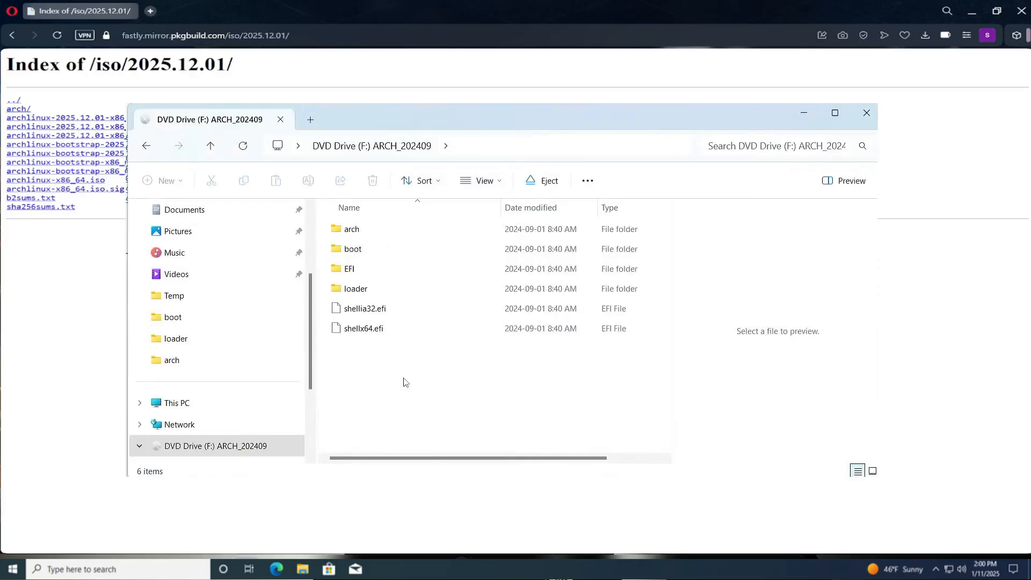
{"action": "right_click", "coordinate": [287, 446]}
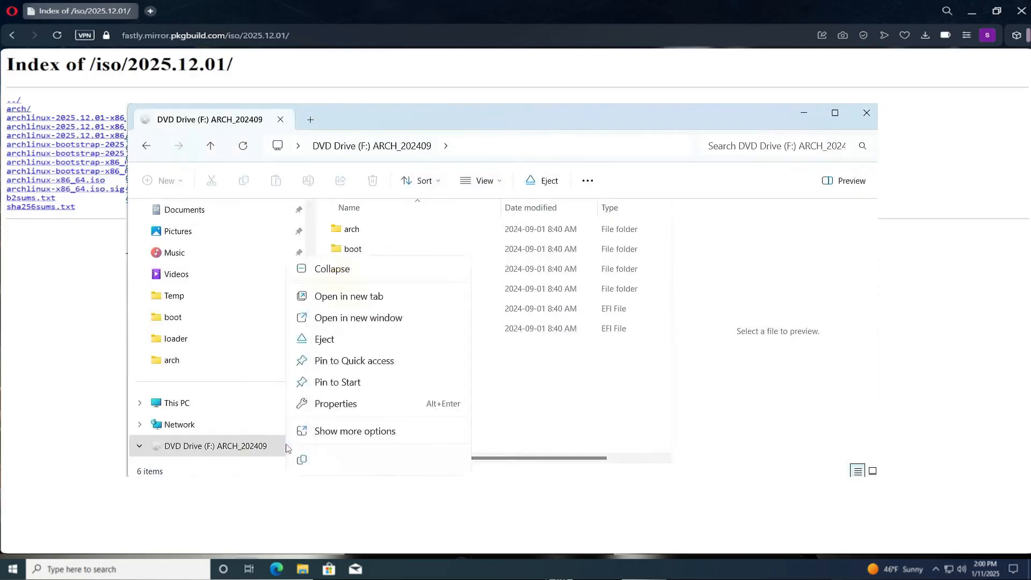
{"action": "left_click", "coordinate": [353, 403]}
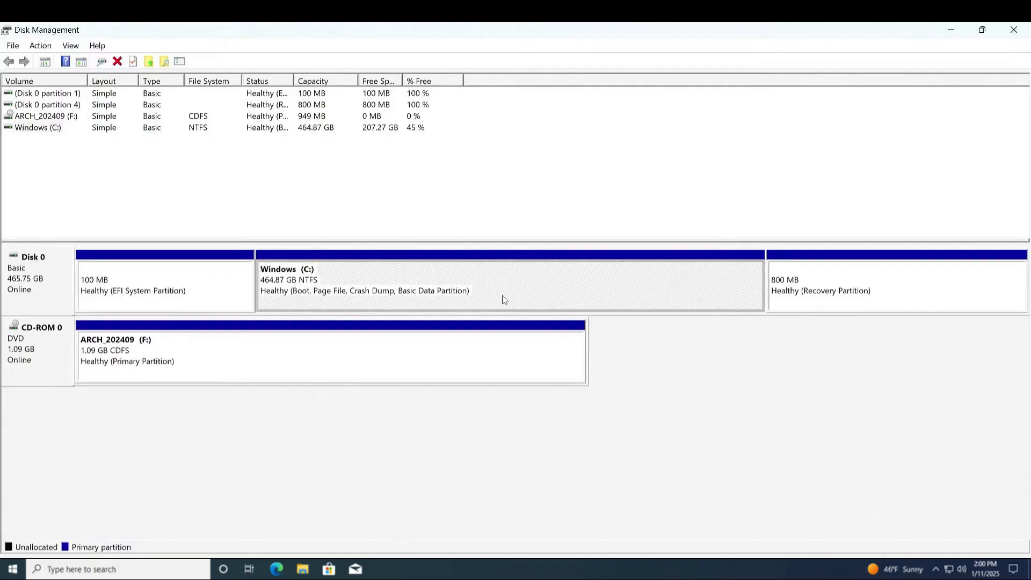
In Disk Management, shrink the Windows (C:) volume and create a 1000 MB FAT32 volume labelled ISO in the freed space
{"action": "right_click", "coordinate": [506, 275]}
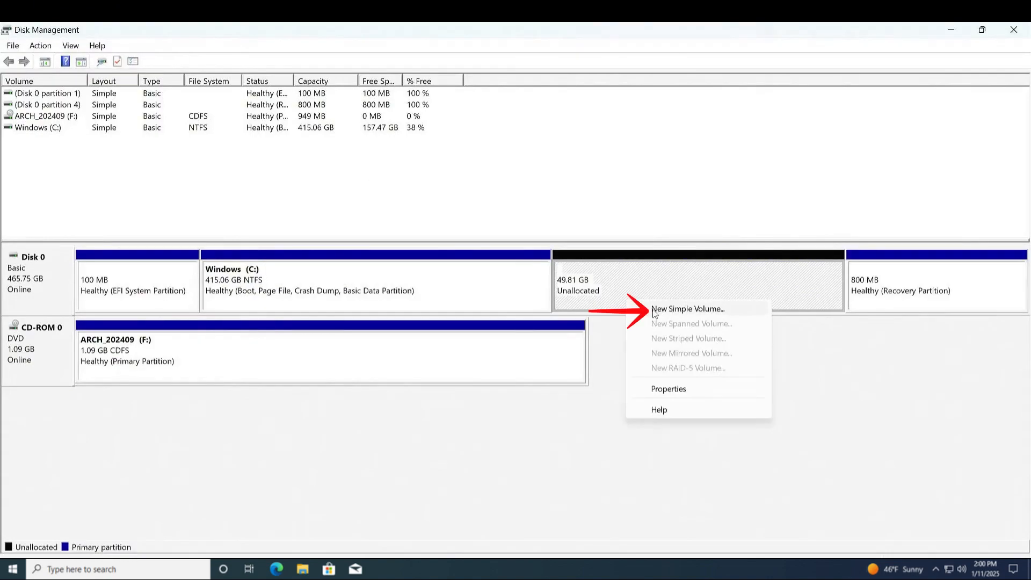
{"action": "left_click", "coordinate": [653, 310]}
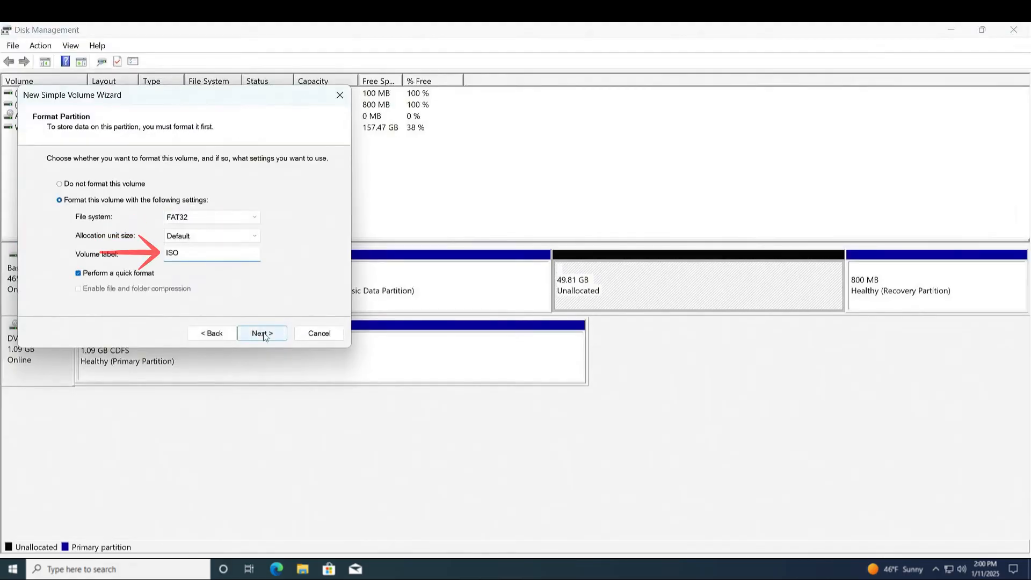
{"action": "left_click", "coordinate": [262, 333]}
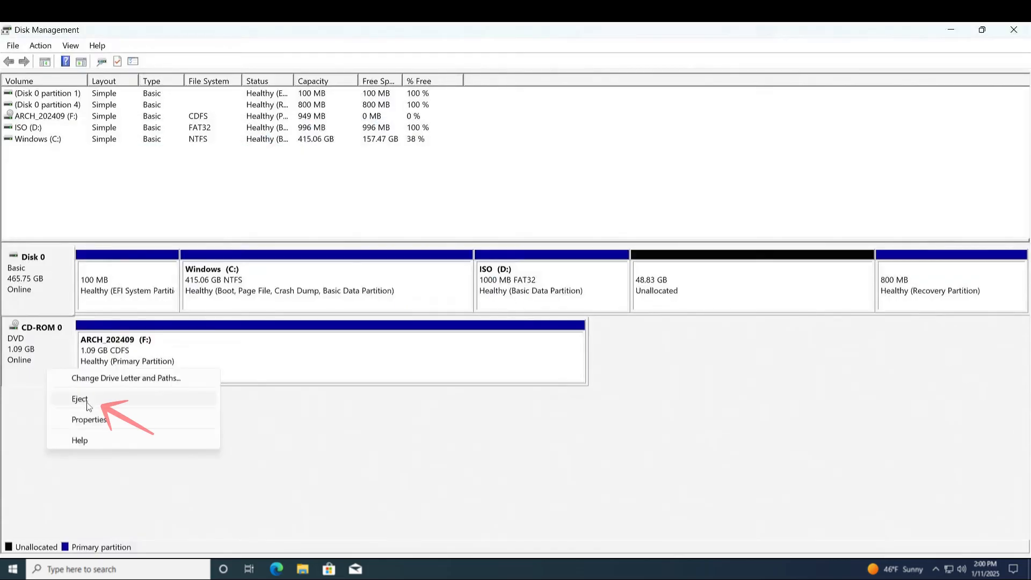
Eject the mounted ARCH_202409 disc and display diskpart's help for setid with partition 5 of disk 0 selected
{"action": "left_click", "coordinate": [79, 399]}
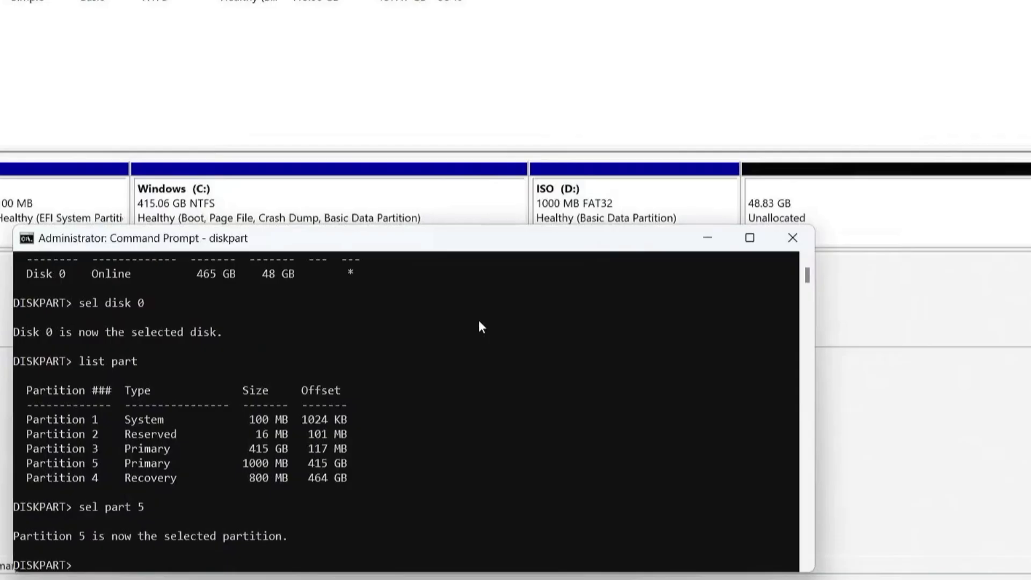
{"action": "type", "text": "help setid"}
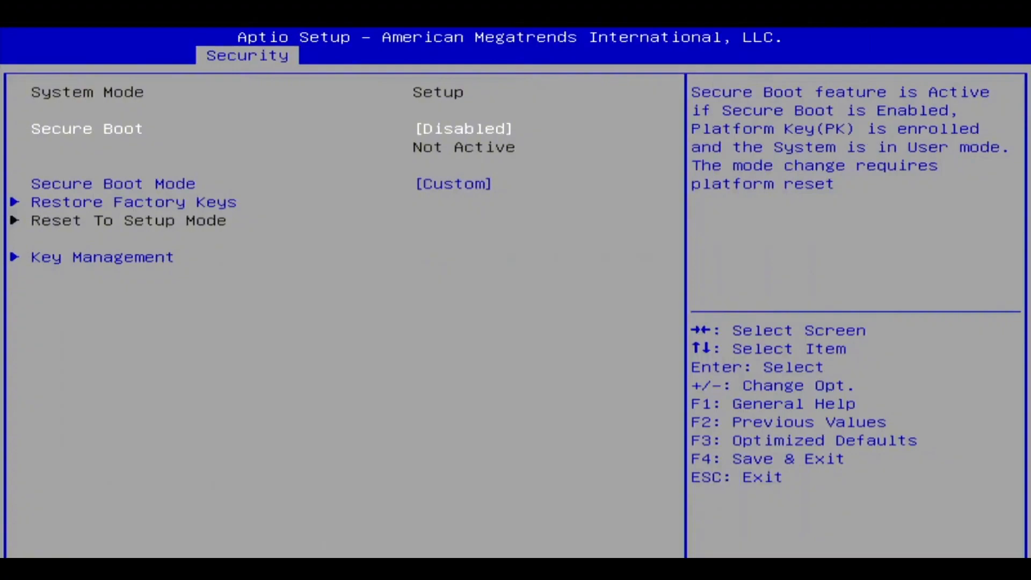
In the firmware setup, change Boot Option #1 so that the UEFI OS entry comes ahead of Windows Boot Manager
{"action": "key", "text": "Right"}
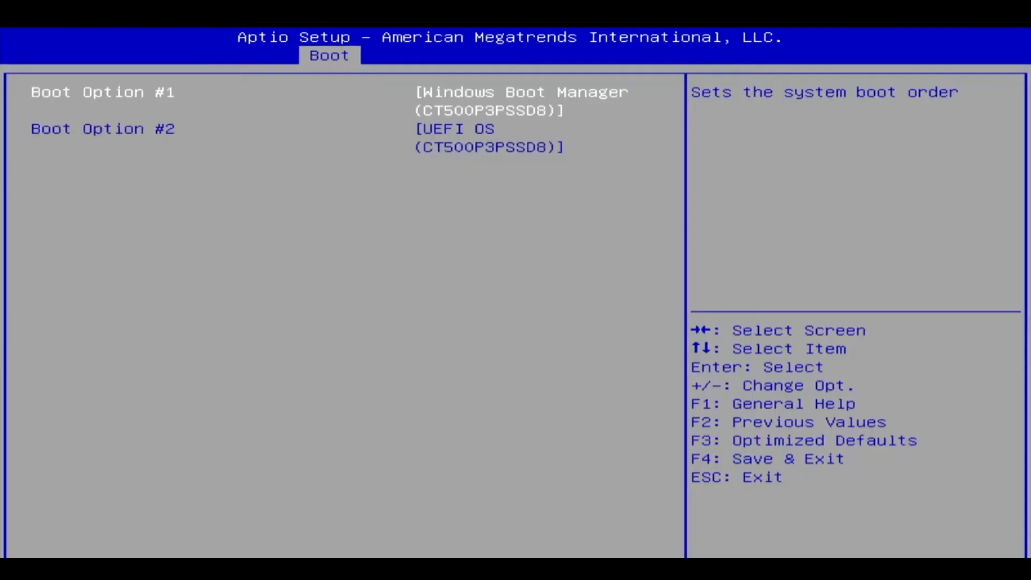
{"action": "key", "text": "plus"}
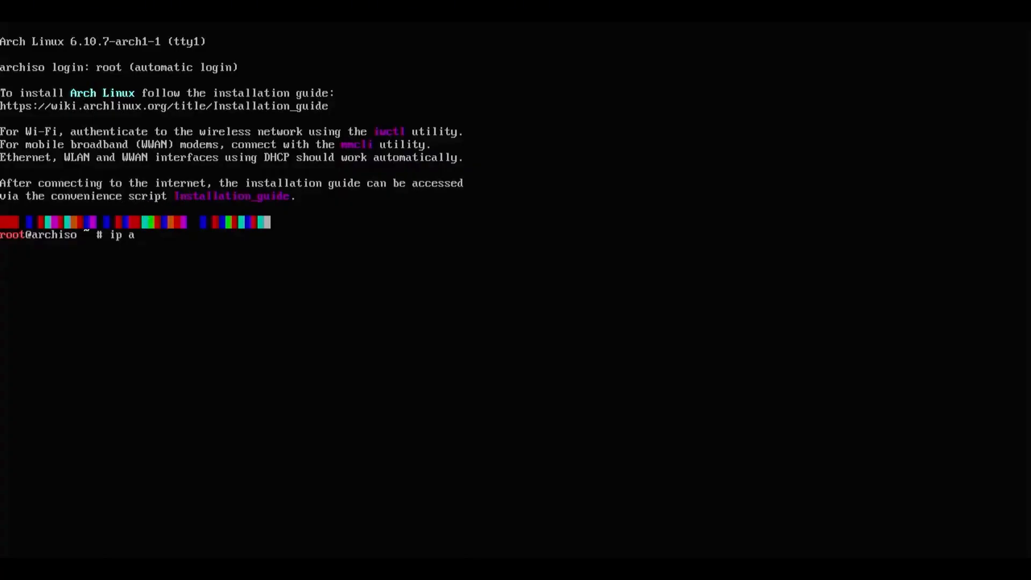
List the network interfaces with ip a in the Arch live console and define the mirror region in archinstall
{"action": "key", "text": "Return"}
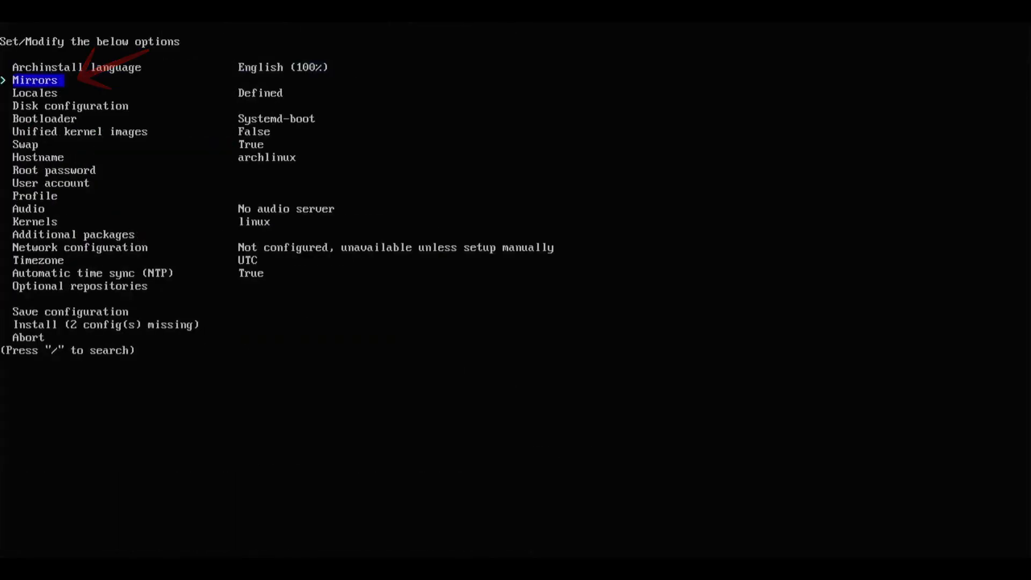
{"action": "key", "text": "Return"}
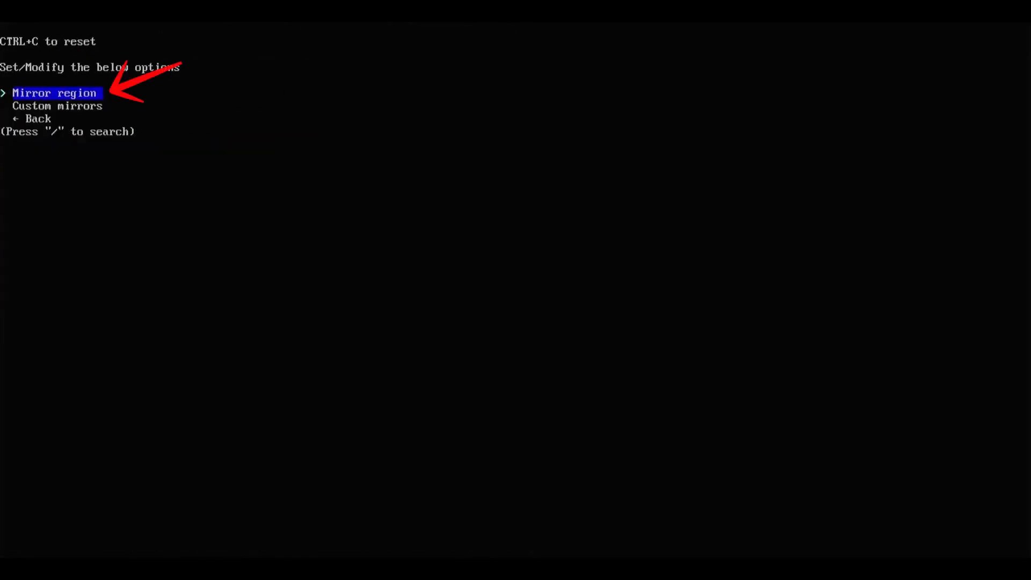
{"action": "key", "text": "Return"}
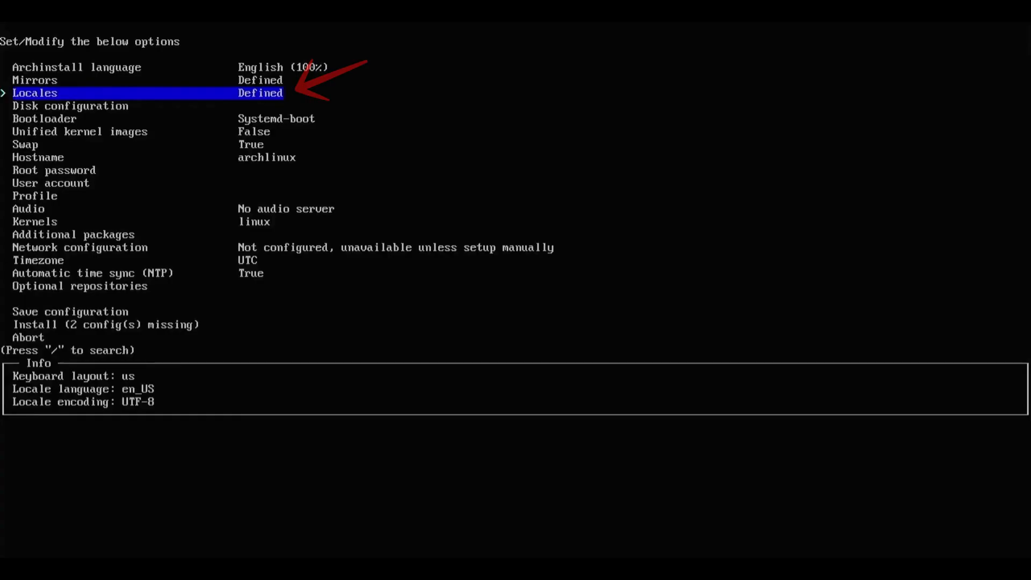
Keep the default locales and start the disk configuration with Manual Partitioning on /dev/nvme0n1
{"action": "key", "text": "Down"}
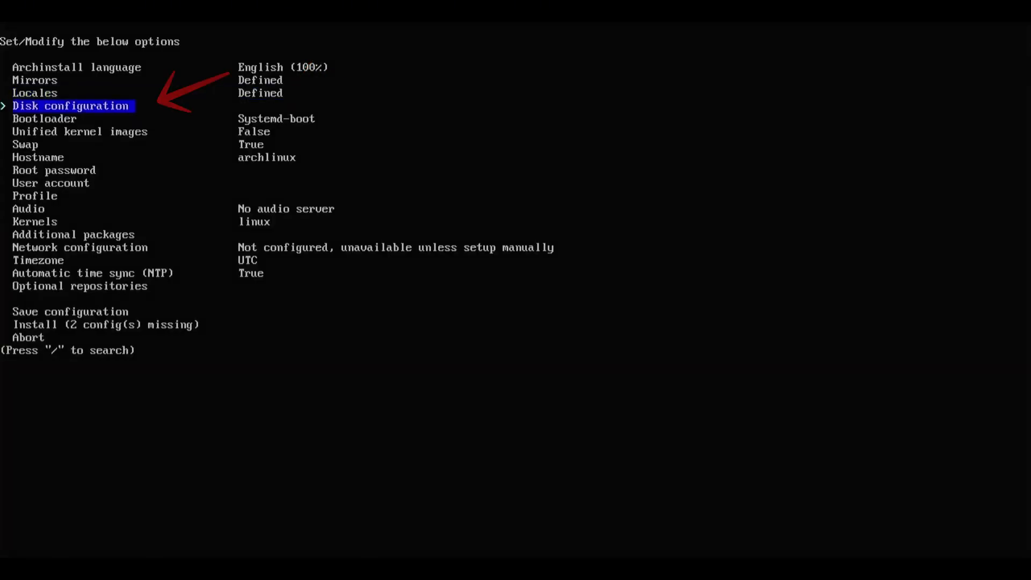
{"action": "key", "text": "Return"}
{"action": "key", "text": "Return"}
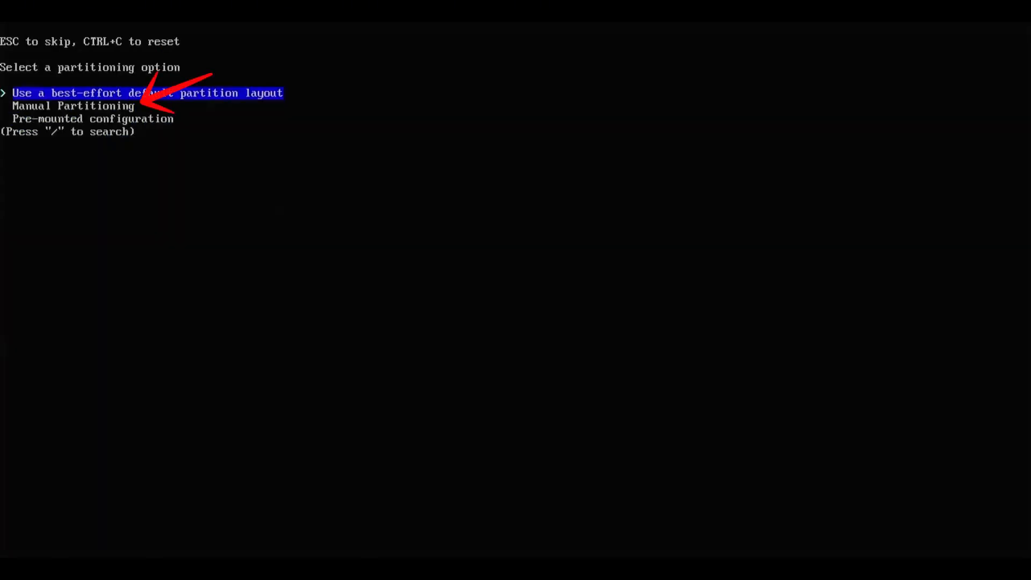
{"action": "key", "text": "Return"}
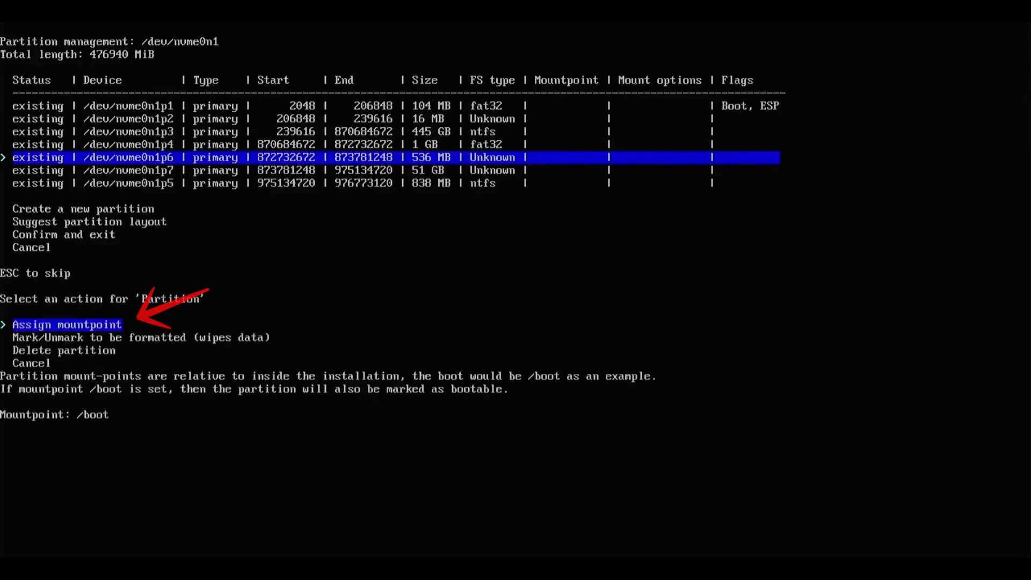
Assign the /boot mountpoint to /dev/nvme0n1p6 and mark that partition for formatting as fat32
{"action": "key", "text": "Return"}
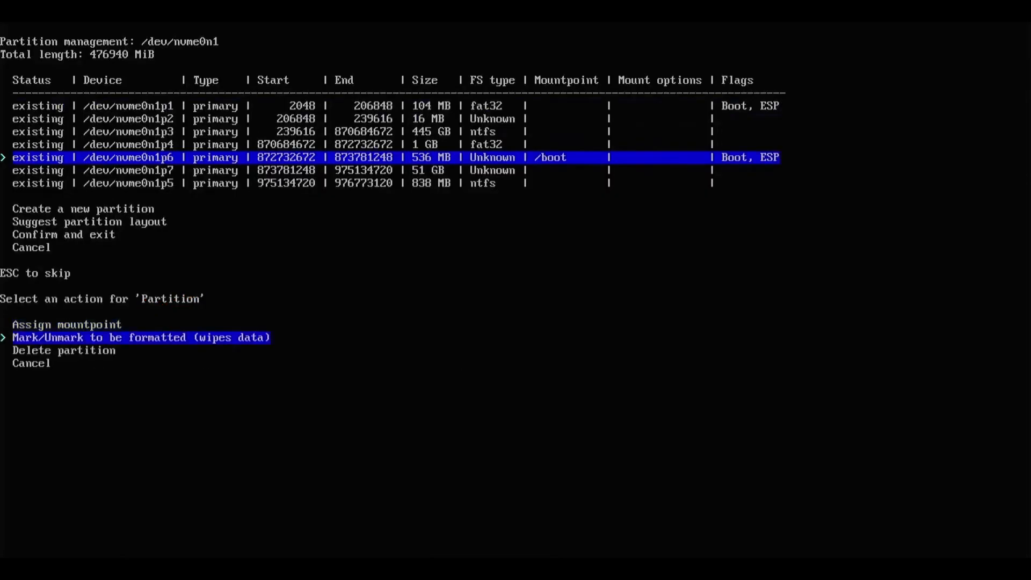
{"action": "key", "text": "Down"}
{"action": "key", "text": "Return"}
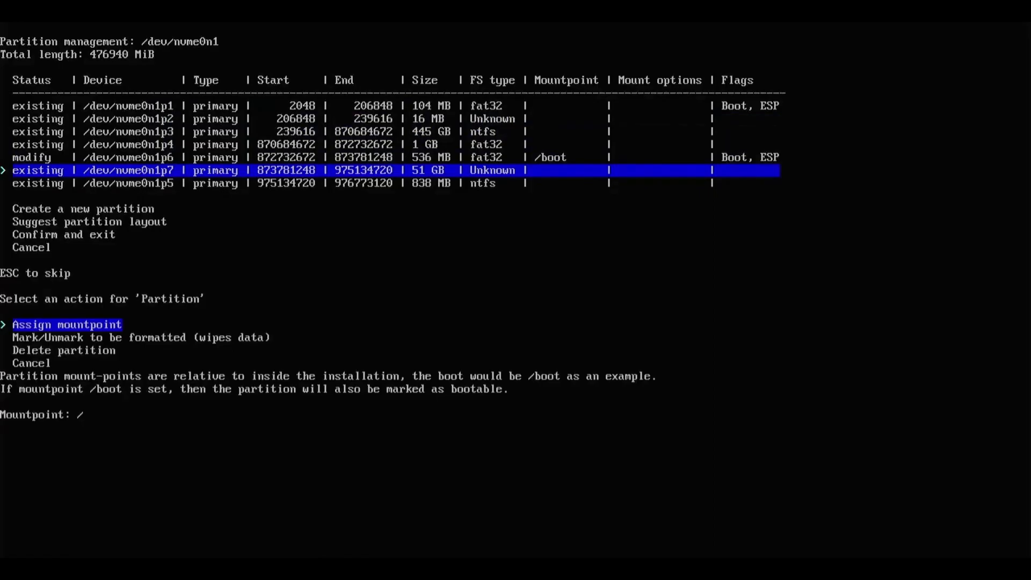
Assign the / mountpoint to /dev/nvme0n1p7, format it as ext4 and confirm the partition layout
{"action": "key", "text": "Return"}
{"action": "key", "text": "Down"}
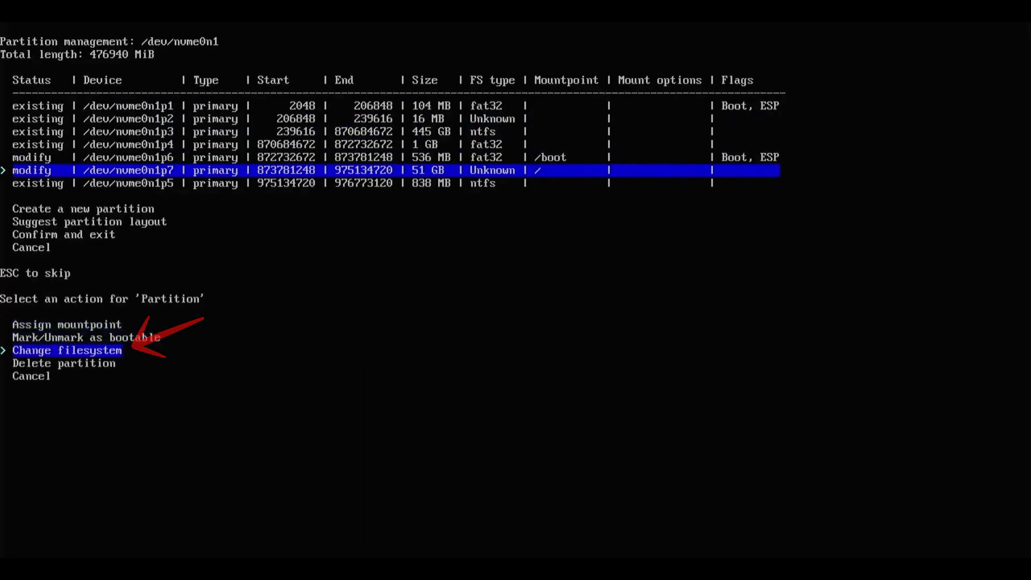
{"action": "key", "text": "Return"}
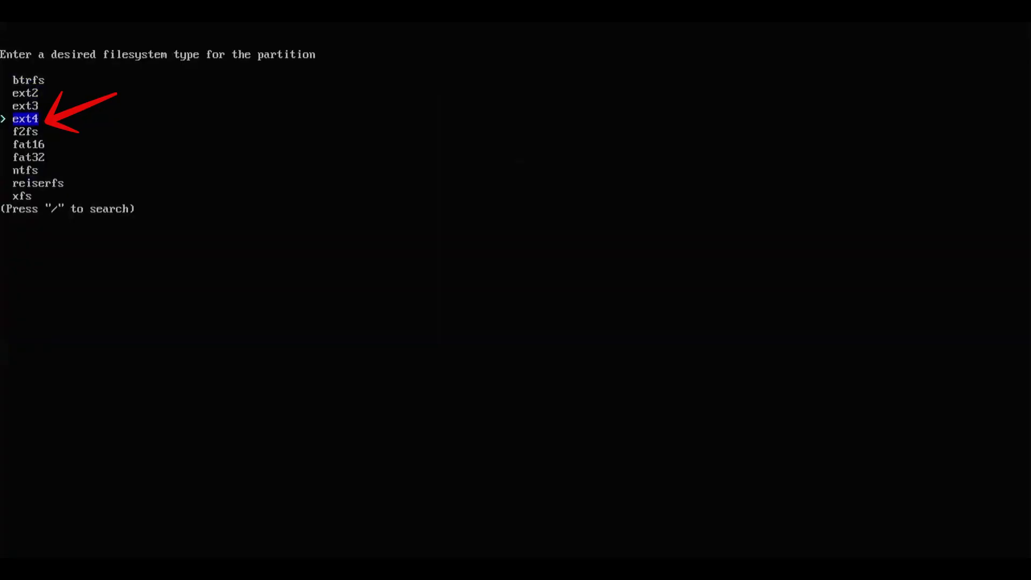
{"action": "key", "text": "Return"}
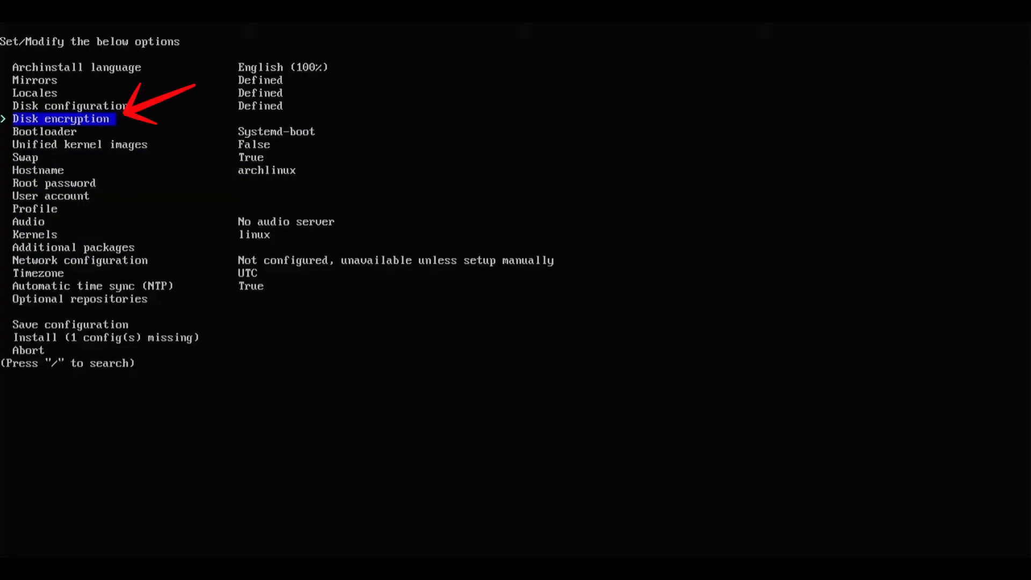
Set the disk encryption type to LUKS in the archinstall options
{"action": "key", "text": "Return"}
{"action": "key", "text": "Return"}
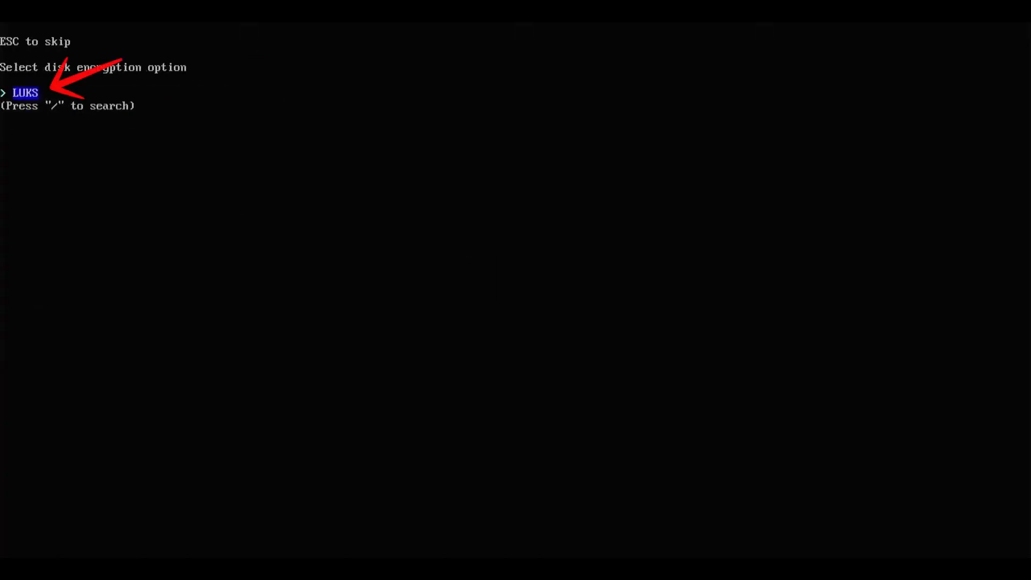
{"action": "key", "text": "Return"}
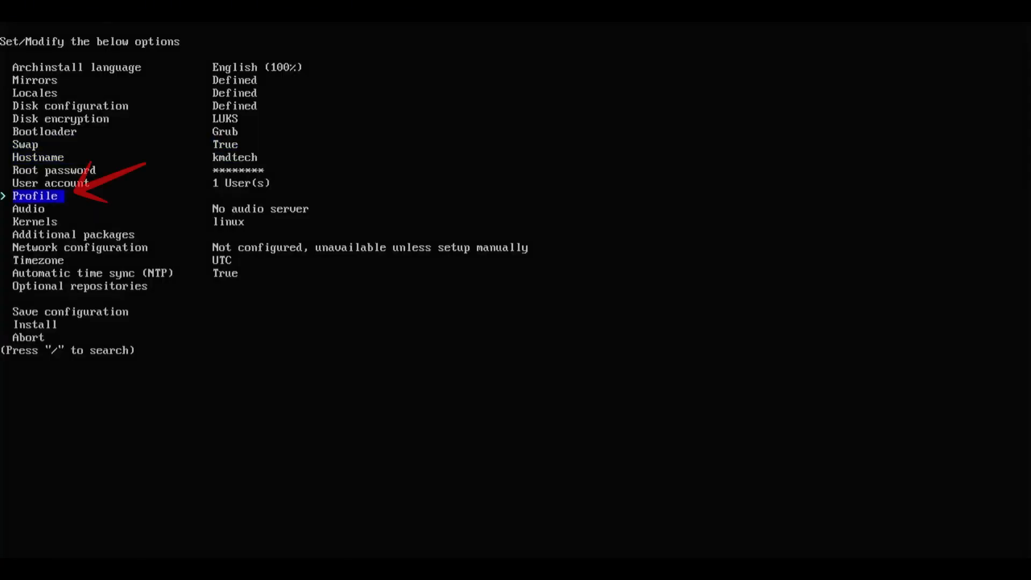
Set the profile to Desktop with KDE Plasma, keeping the All open-source graphics driver and the sddm greeter
{"action": "key", "text": "Return"}
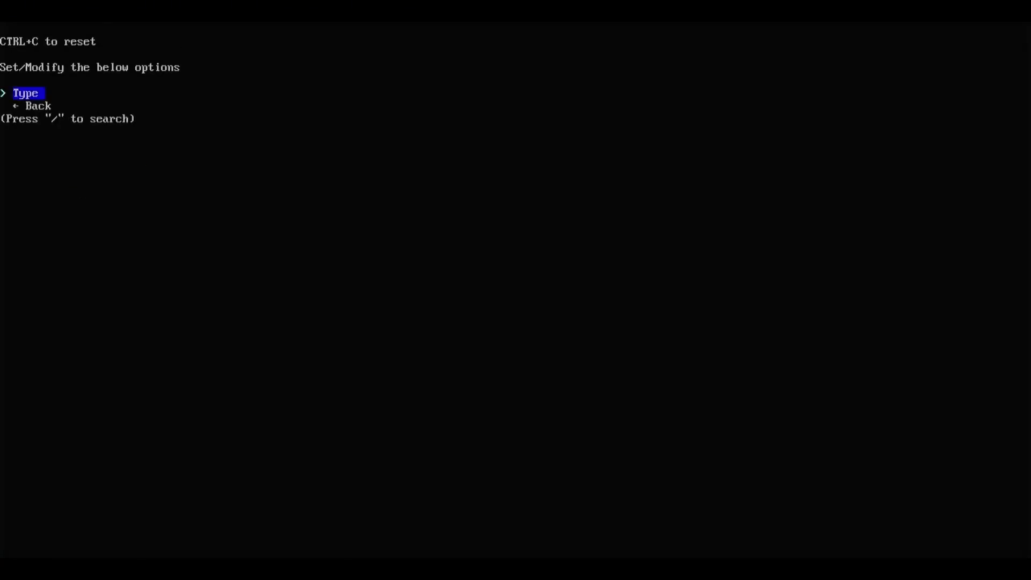
{"action": "key", "text": "Return"}
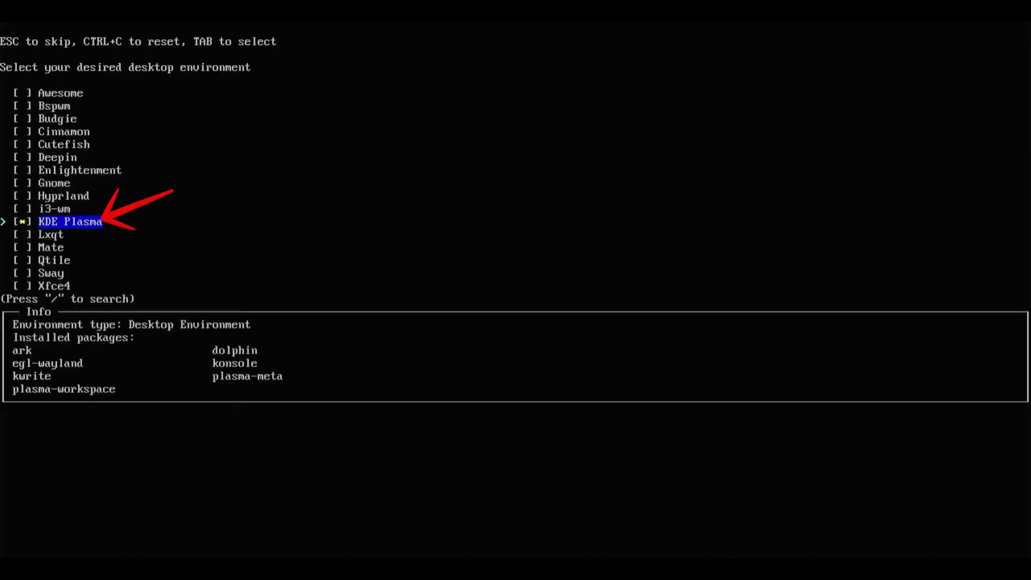
{"action": "key", "text": "Return"}
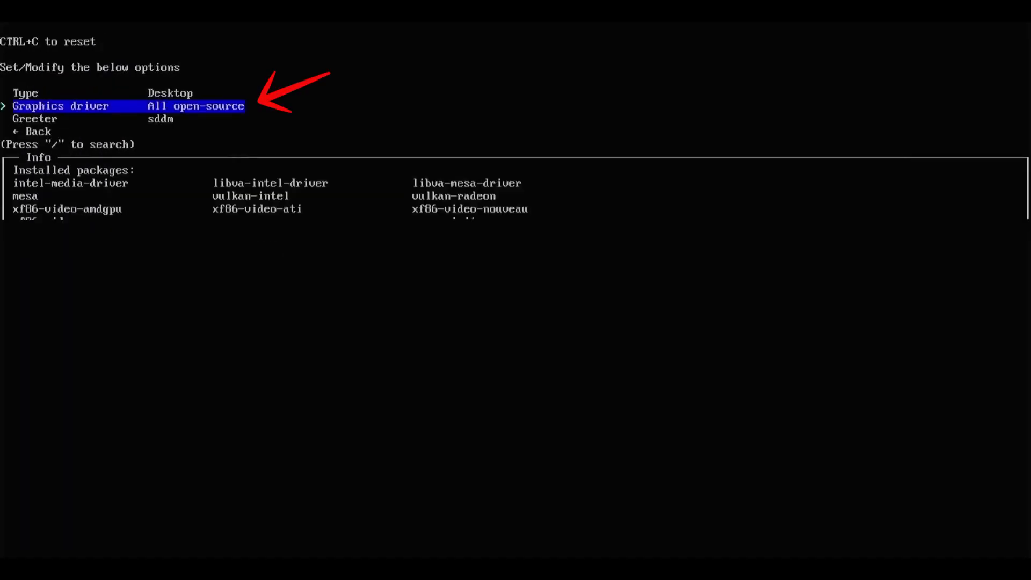
{"action": "key", "text": "Return"}
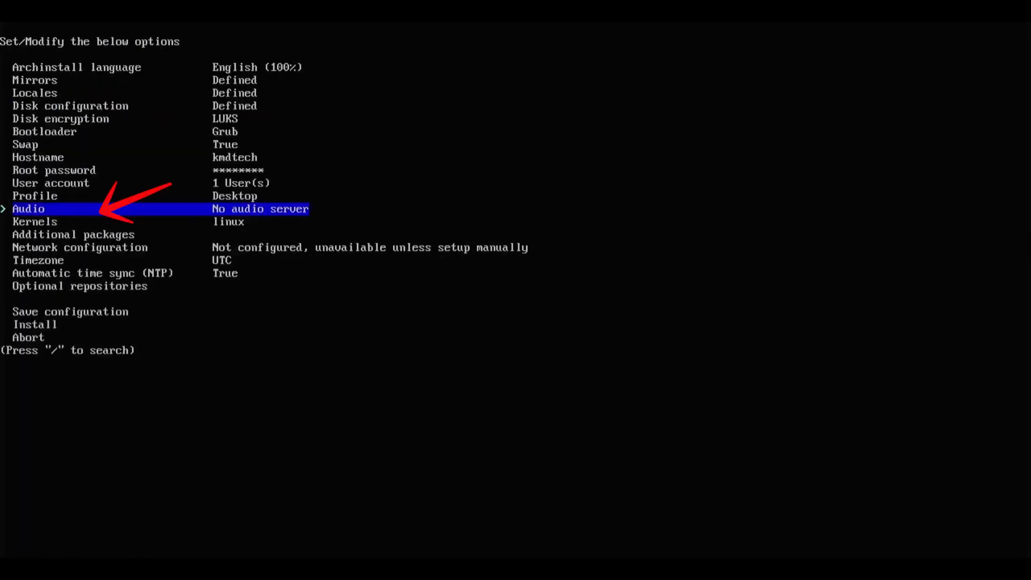
Set the audio server to Pipewire and add firefox as an additional package
{"action": "key", "text": "Return"}
{"action": "key", "text": "Return"}
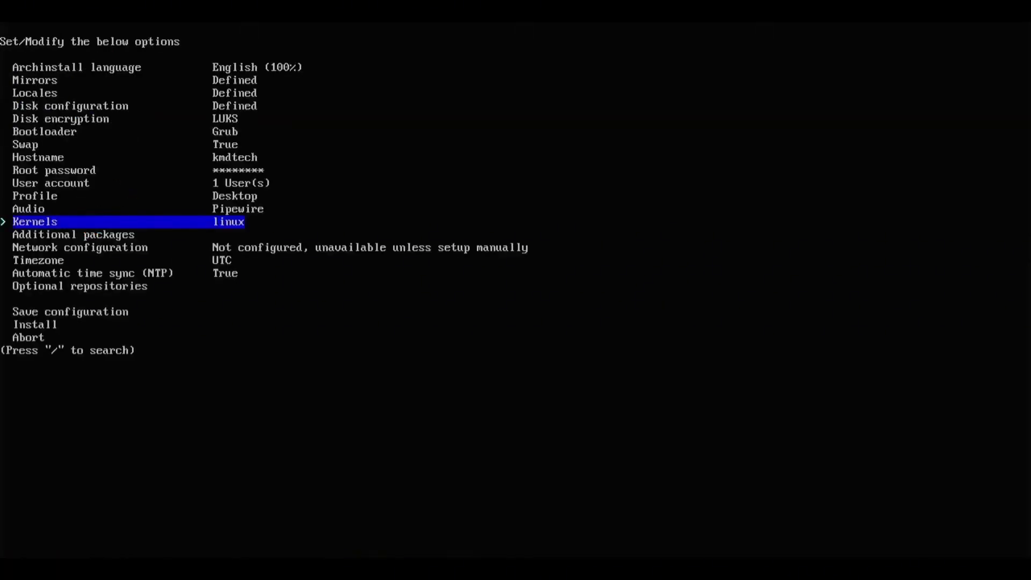
{"action": "key", "text": "Down"}
{"action": "key", "text": "Return"}
{"action": "type", "text": "firefox"}
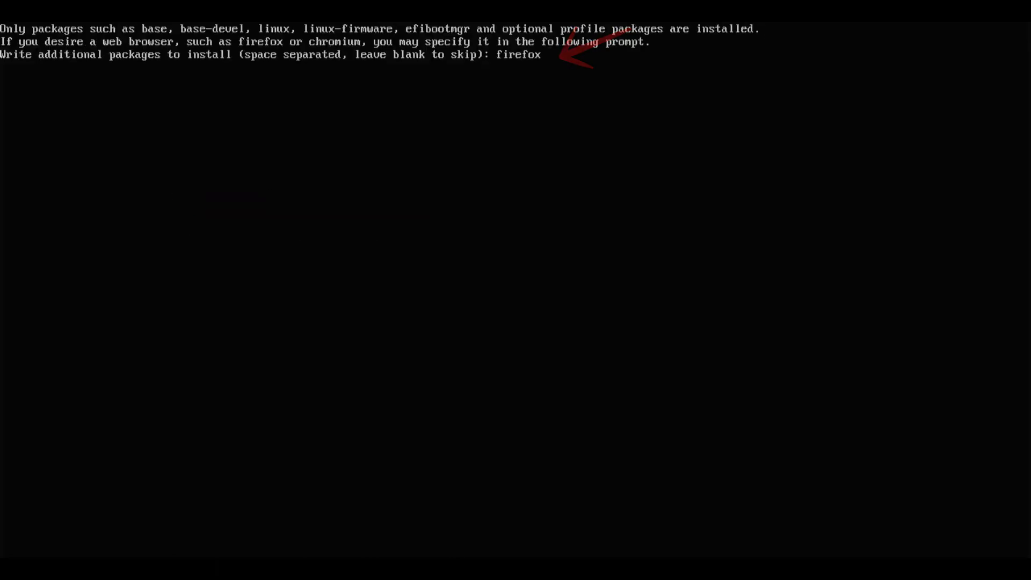
{"action": "key", "text": "Return"}
Set the network configuration to Use NetworkManager
{"action": "key", "text": "Down"}
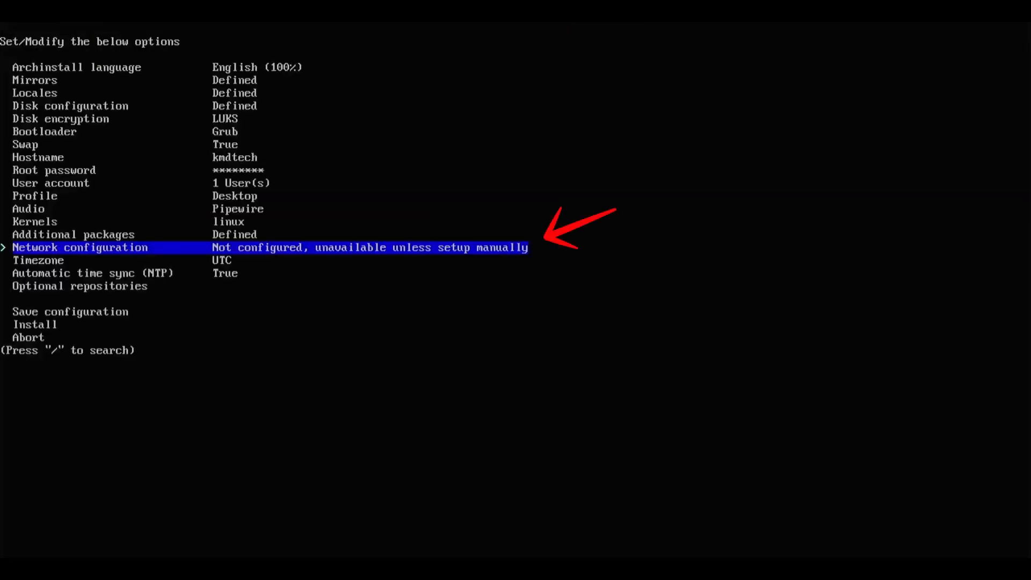
{"action": "key", "text": "Return"}
{"action": "key", "text": "Down"}
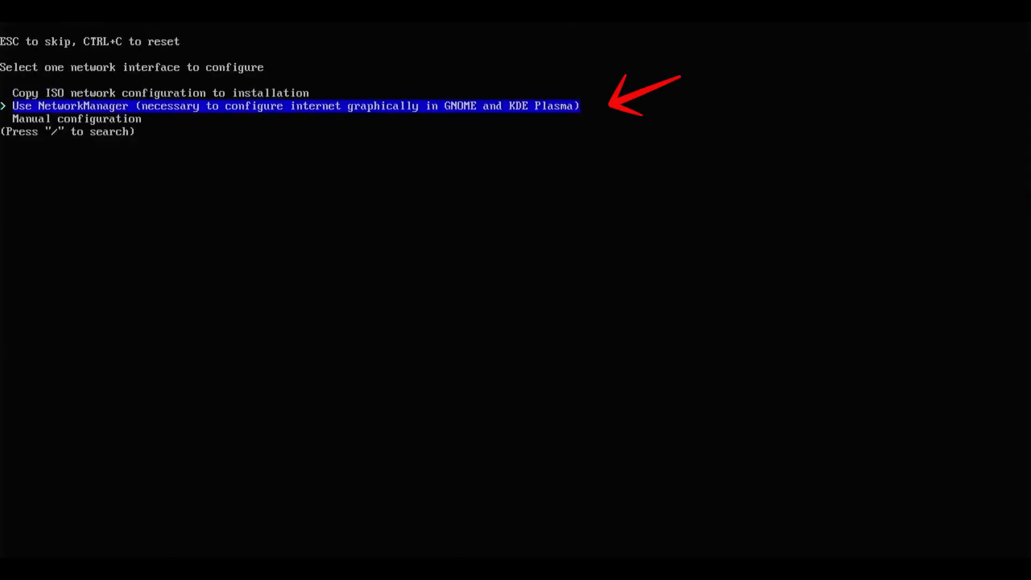
{"action": "key", "text": "Return"}
Start the Arch Linux installation with the completed archinstall configuration and confirm it
{"action": "key", "text": "Down"}
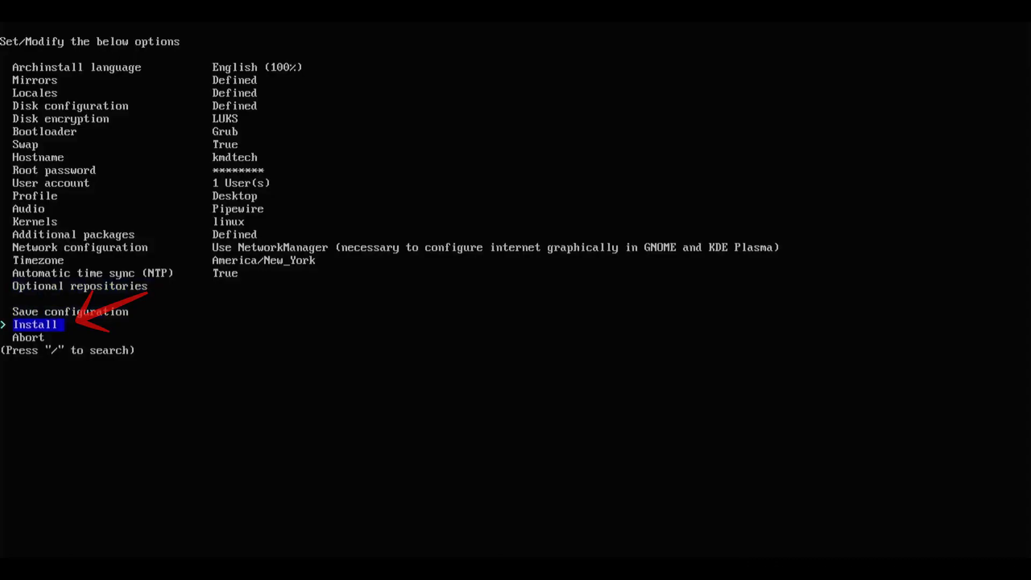
{"action": "key", "text": "Return"}
{"action": "key", "text": "Return"}
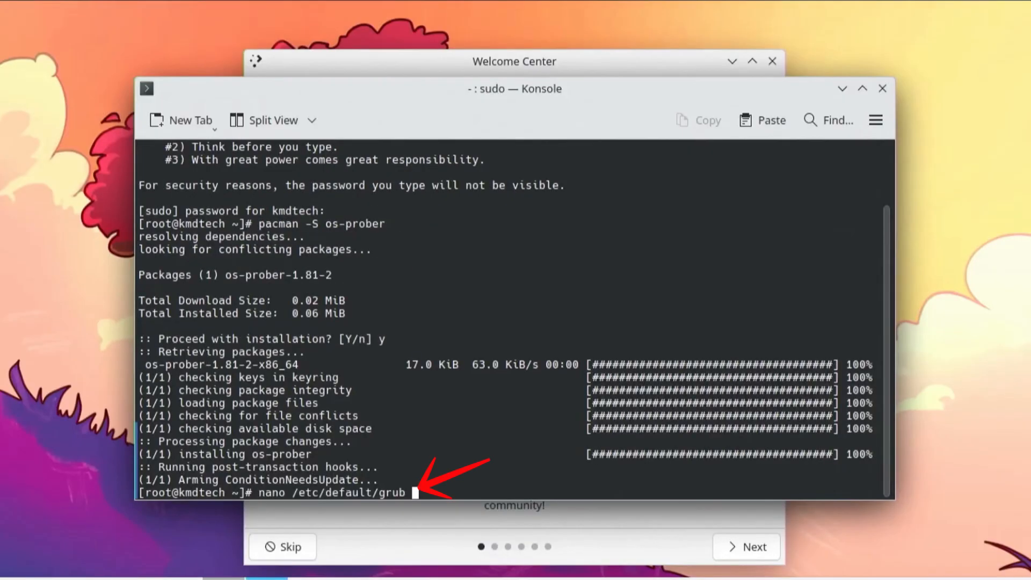
Uncomment GRUB_DISABLE_OS_PROBER=false in /etc/default/grub with nano and save the file
{"action": "key", "text": "Return"}
{"action": "key", "text": "Up"}
{"action": "key", "text": "Delete"}
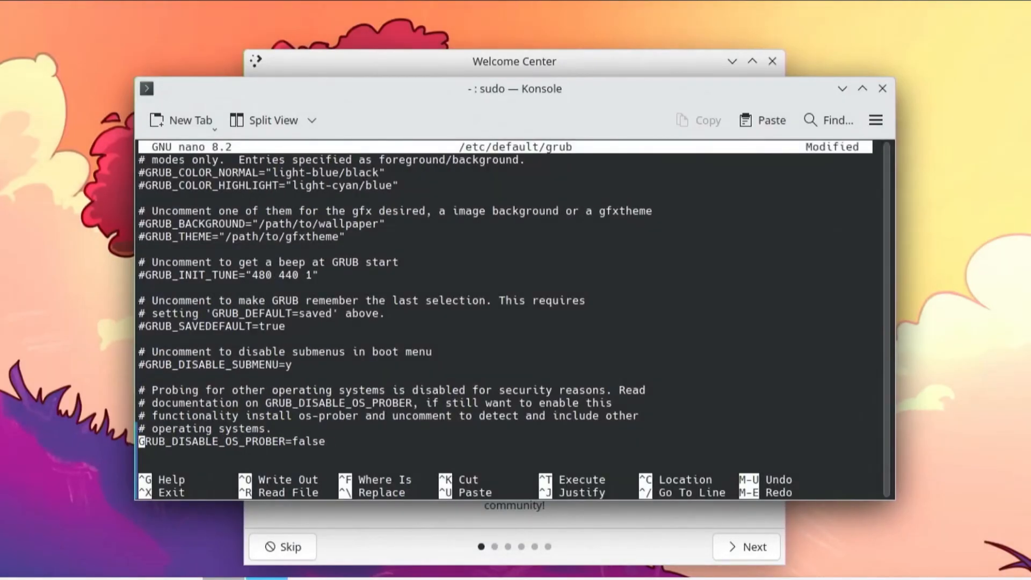
{"action": "key", "text": "ctrl+x"}
{"action": "key", "text": "y"}
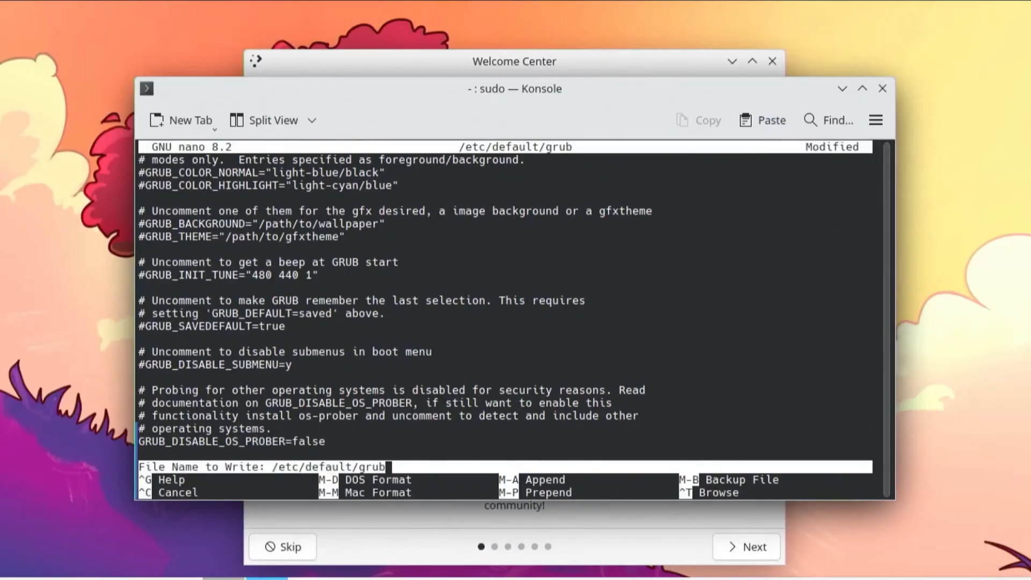
{"action": "key", "text": "Return"}
Run os-prober and regenerate the GRUB configuration with grub-mkconfig -o /boot/grub/grub.cfg
{"action": "type", "text": "os-prober"}
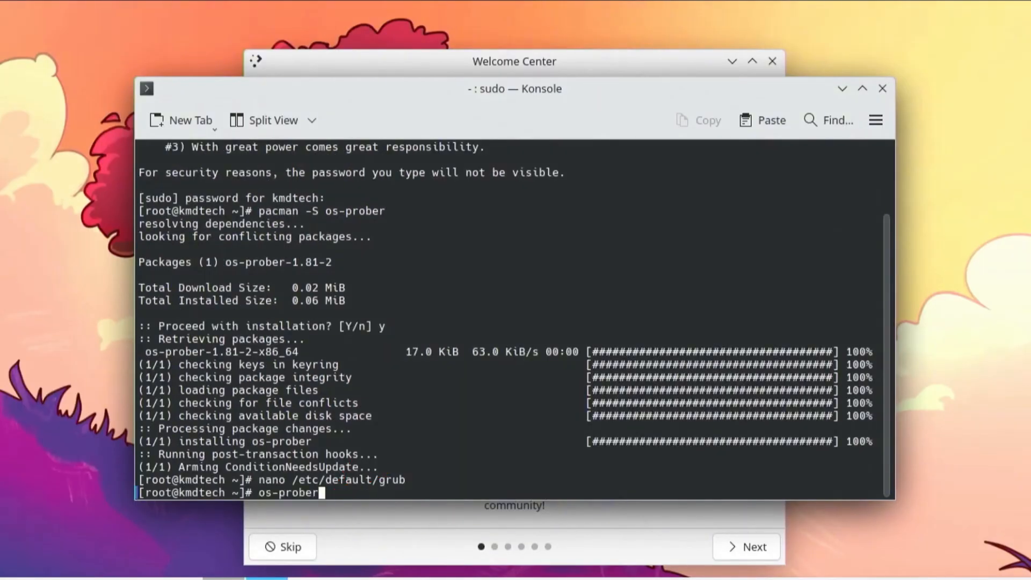
{"action": "key", "text": "Return"}
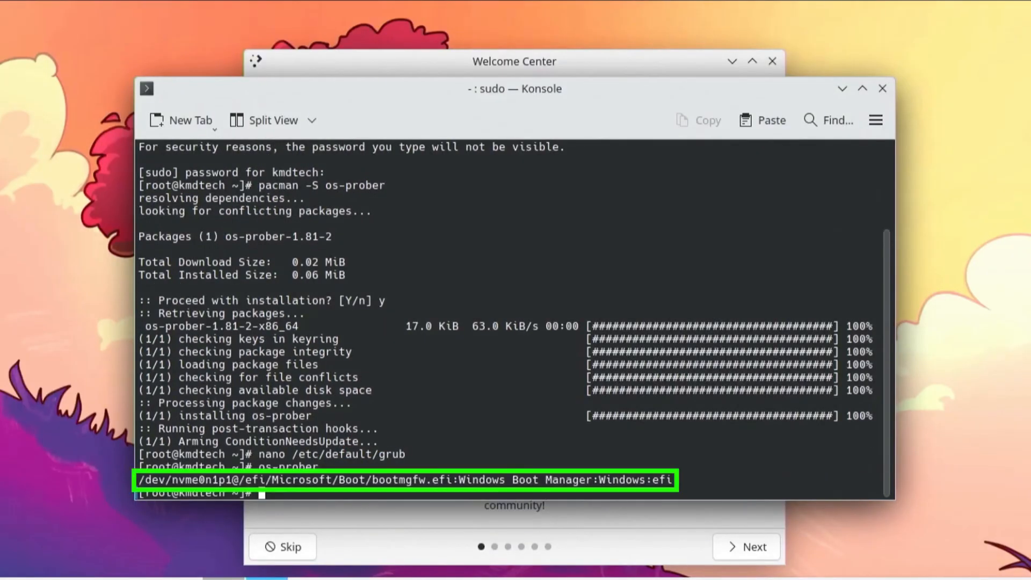
{"action": "type", "text": "grub-mkconfig -o /boot/grub/grub.cfg"}
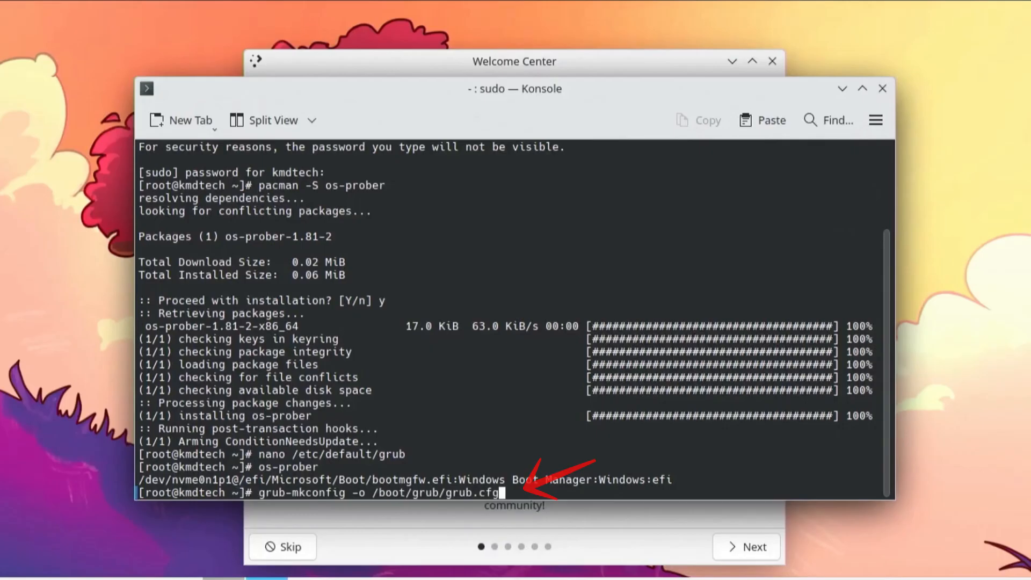
{"action": "key", "text": "Return"}
Reboot the computer and highlight the Windows Boot Manager entry in the GRUB menu
{"action": "type", "text": "reboot"}
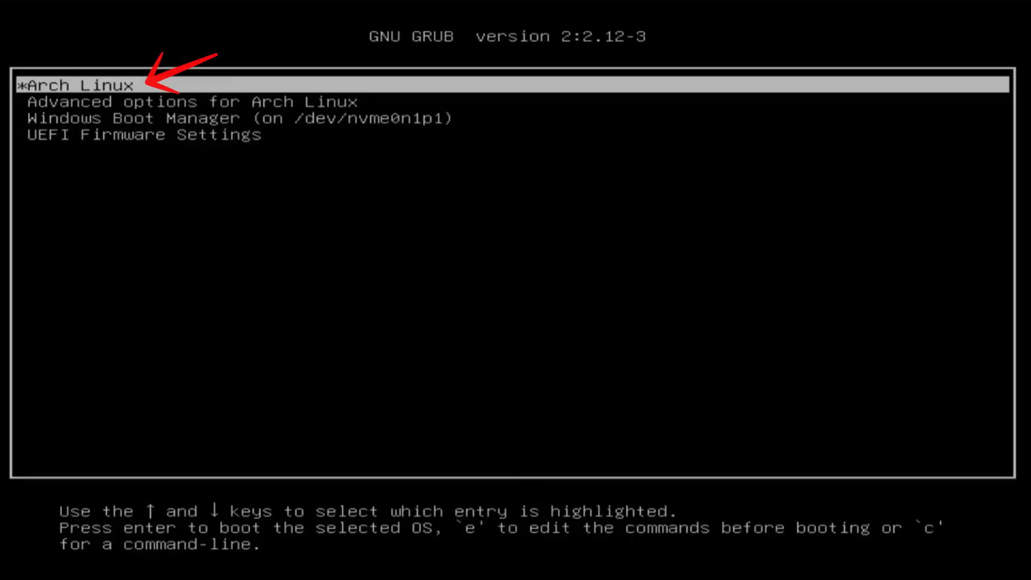
{"action": "key", "text": "Down"}
{"action": "key", "text": "Down"}
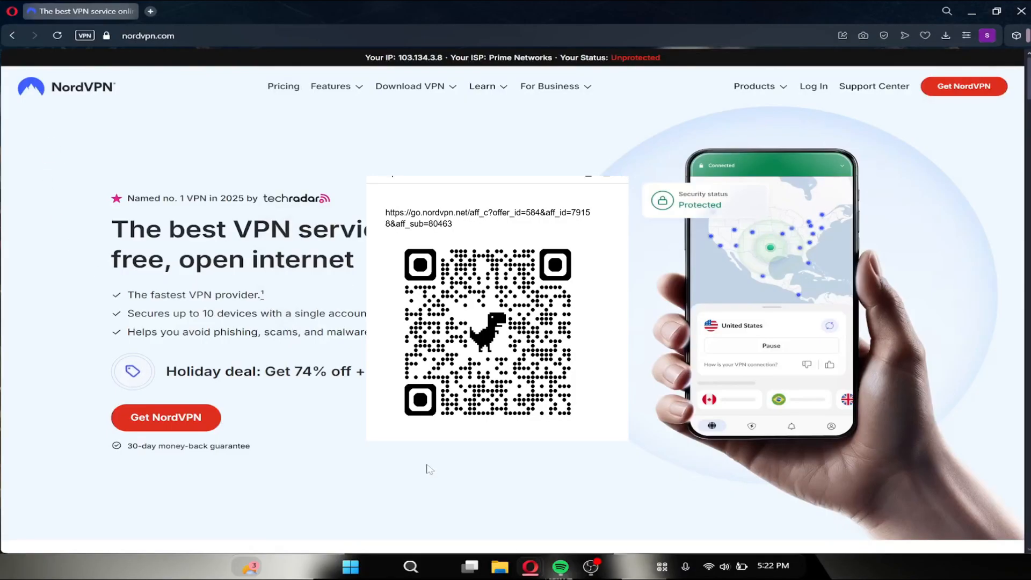
Look through the NordVPN homepage in the browser, examining its sections on features, reasons to use a VPN and threat protection
{"action": "scroll", "coordinate": [427, 467], "scroll_direction": "down", "scroll_amount": 3}
{"action": "scroll", "coordinate": [515, 300], "scroll_direction": "down", "scroll_amount": 3}
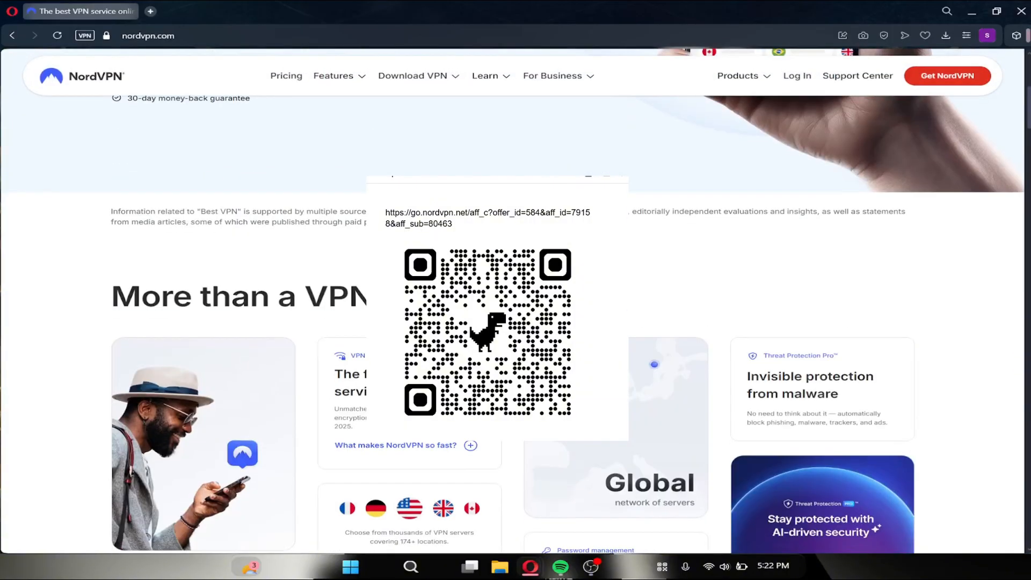
{"action": "scroll", "coordinate": [516, 300], "scroll_direction": "down", "scroll_amount": 3}
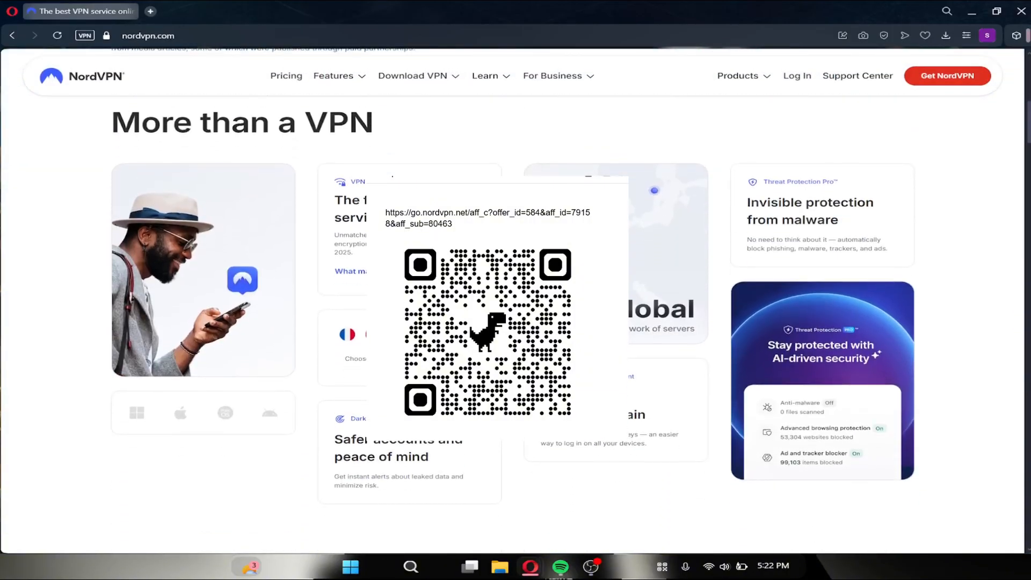
{"action": "scroll", "coordinate": [515, 301], "scroll_direction": "down", "scroll_amount": 1}
{"action": "scroll", "coordinate": [516, 300], "scroll_direction": "up", "scroll_amount": 2}
{"action": "scroll", "coordinate": [515, 300], "scroll_direction": "down", "scroll_amount": 1}
{"action": "scroll", "coordinate": [515, 301], "scroll_direction": "down", "scroll_amount": 6}
{"action": "scroll", "coordinate": [515, 322], "scroll_direction": "down", "scroll_amount": 1}
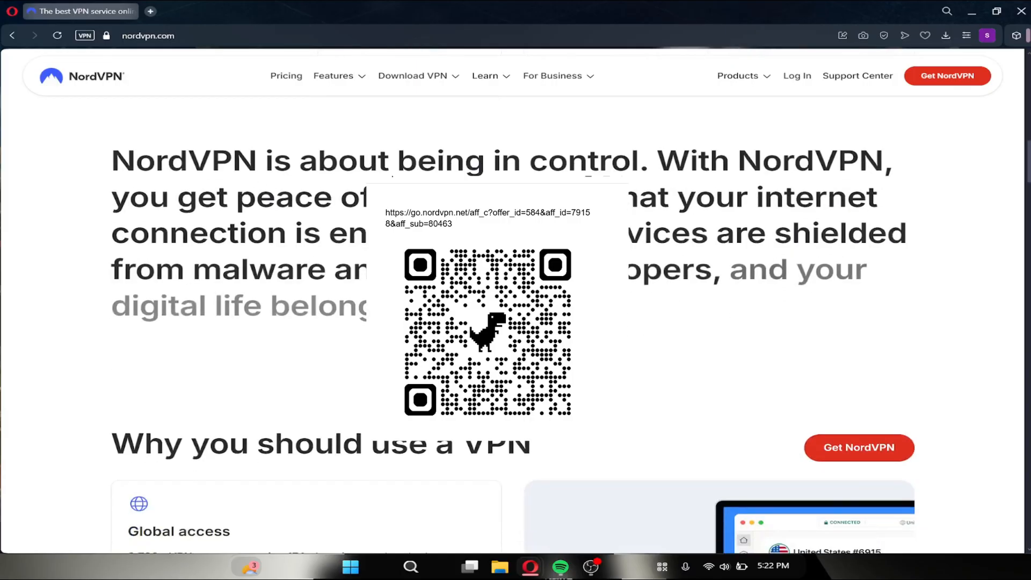
{"action": "scroll", "coordinate": [515, 322], "scroll_direction": "down", "scroll_amount": 4}
{"action": "scroll", "coordinate": [516, 322], "scroll_direction": "down", "scroll_amount": 2}
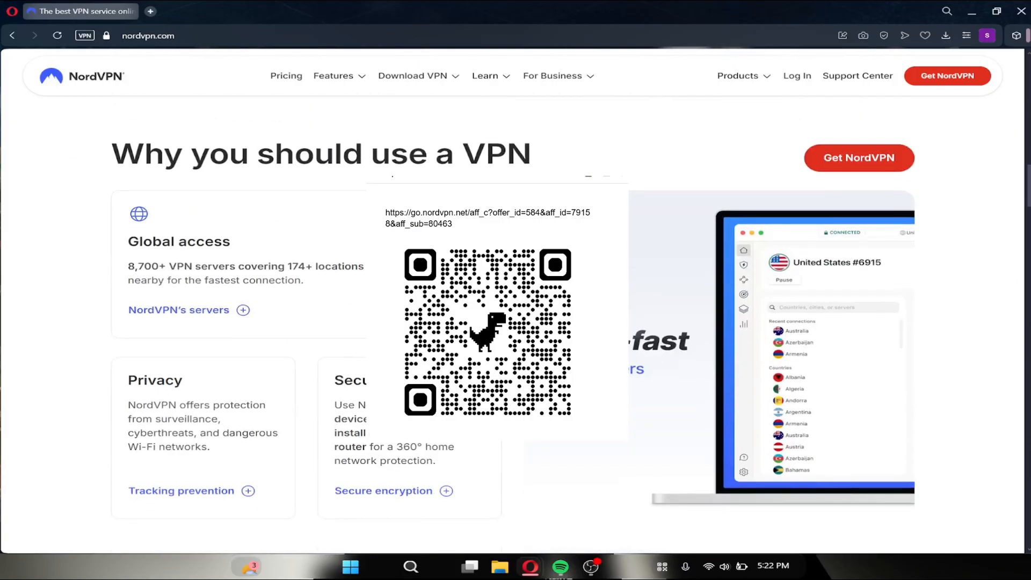
{"action": "scroll", "coordinate": [515, 322], "scroll_direction": "down", "scroll_amount": 7}
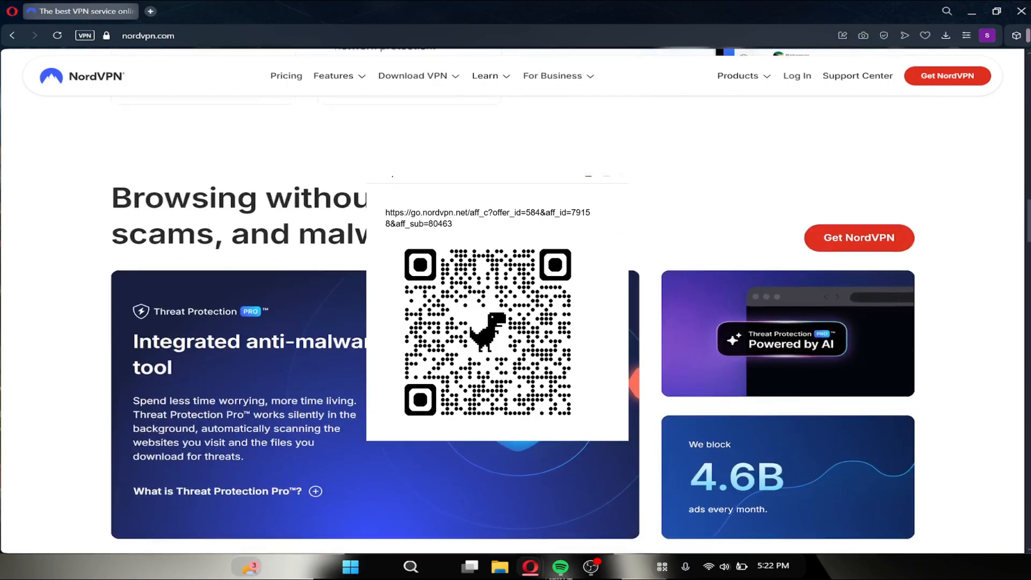